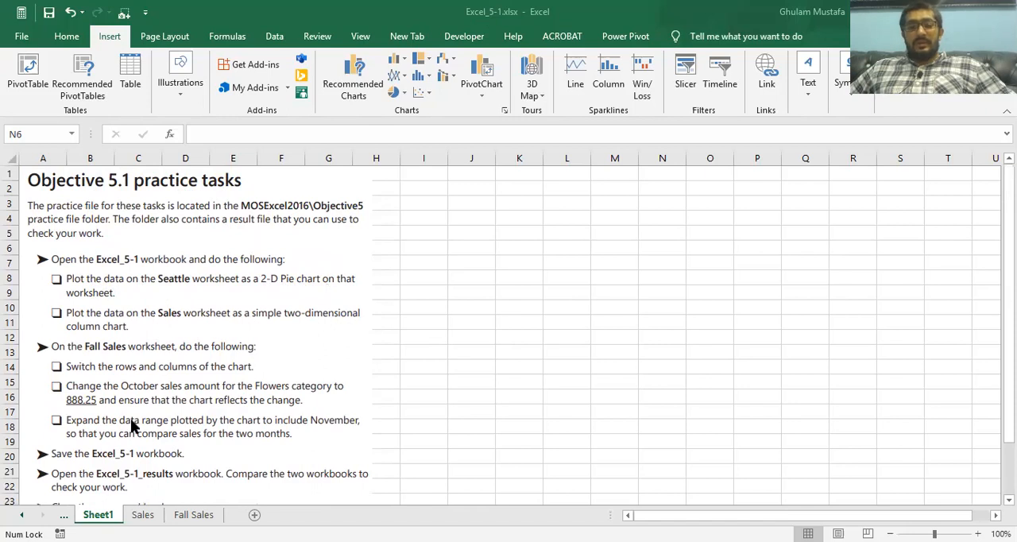
Step: Insert a 2-D pie chart of the air quality data on the Seattle worksheet
left_click(66, 517)
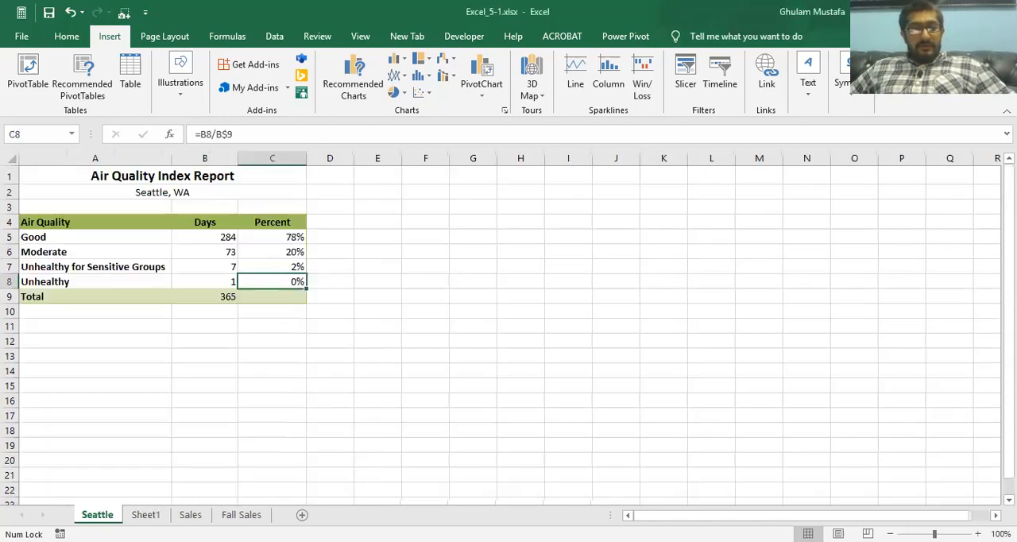
left_click(200, 240)
left_click(198, 267)
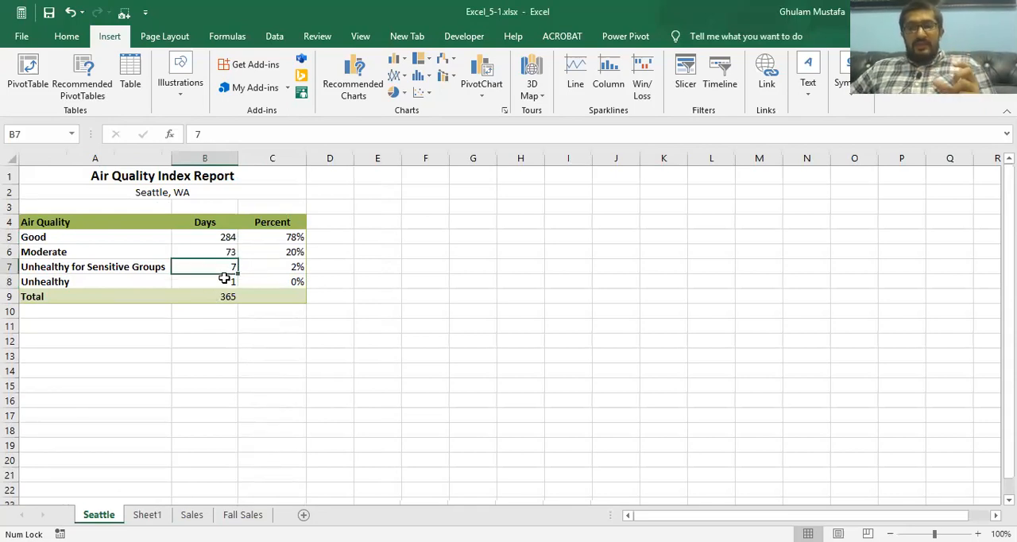
left_click(267, 254)
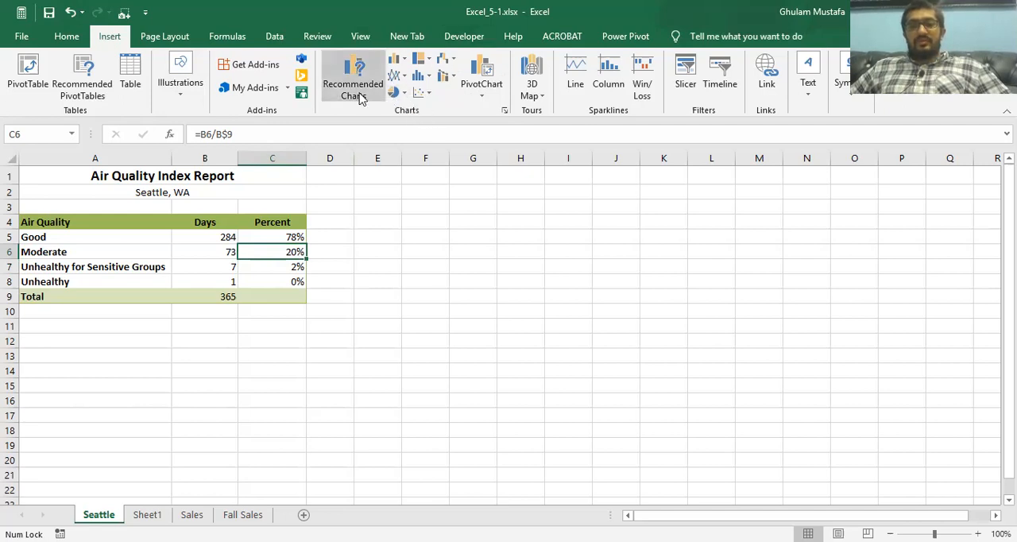
left_click(403, 93)
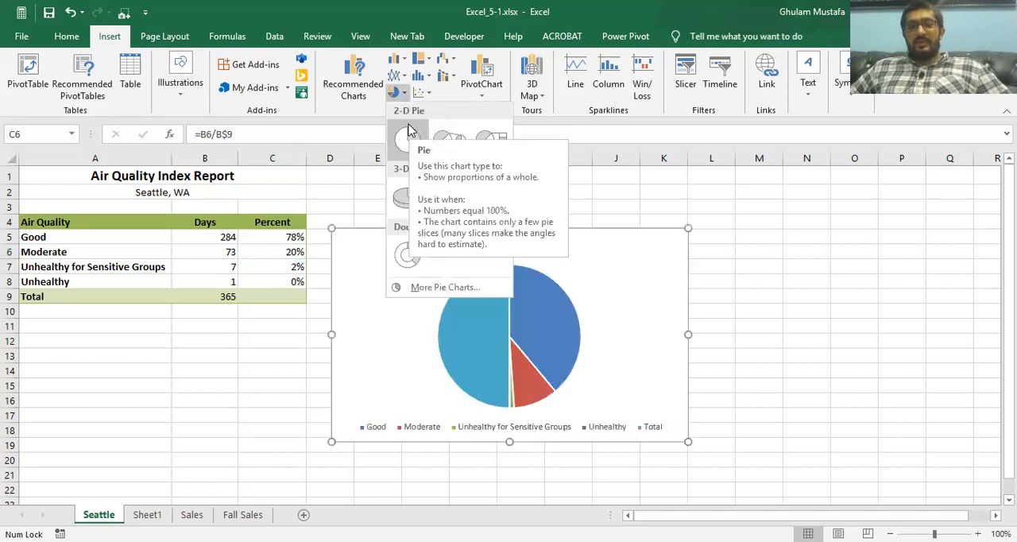
left_click(408, 135)
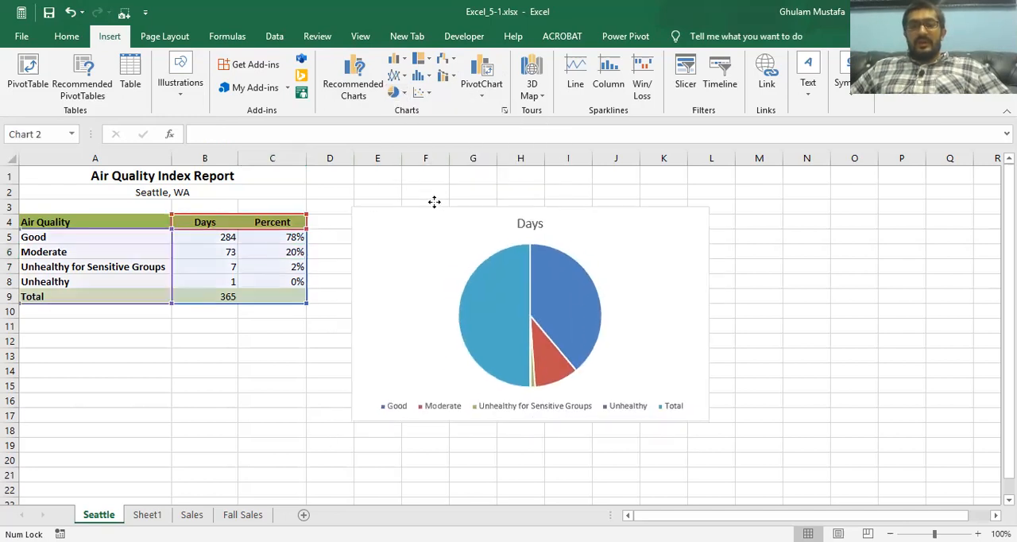
Step: Position the pie chart beside the air quality table and open its chart area formatting options
double_click(441, 228)
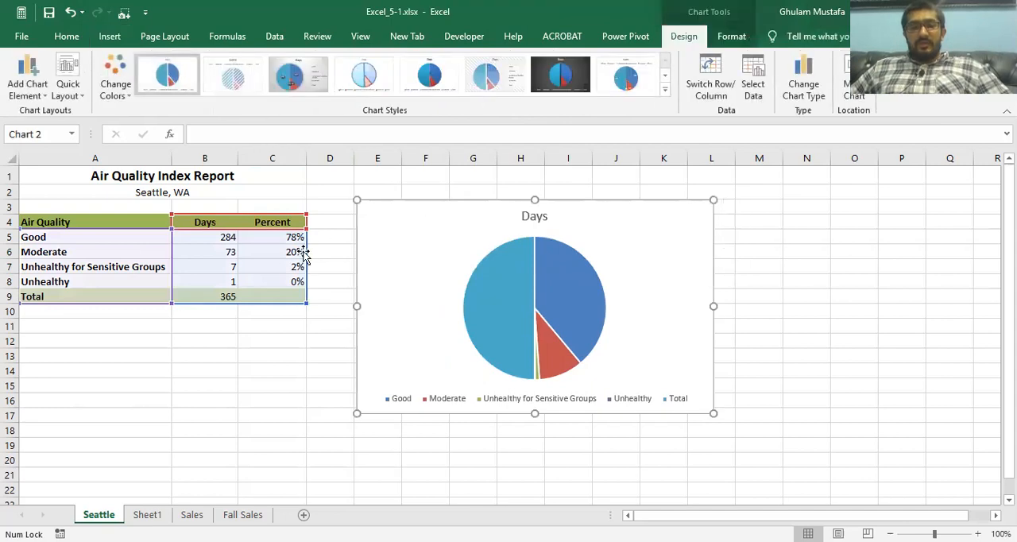
left_click(278, 264)
left_click(392, 242)
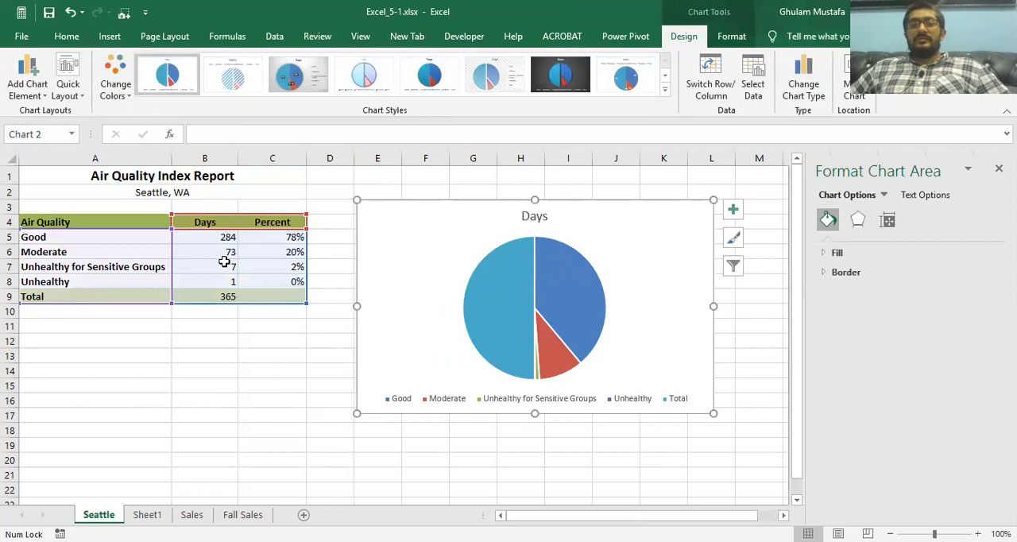
Step: Check the practice tasks on Sheet1 and plot the Sales worksheet's category sales as a 2-D clustered column chart
left_click(147, 514)
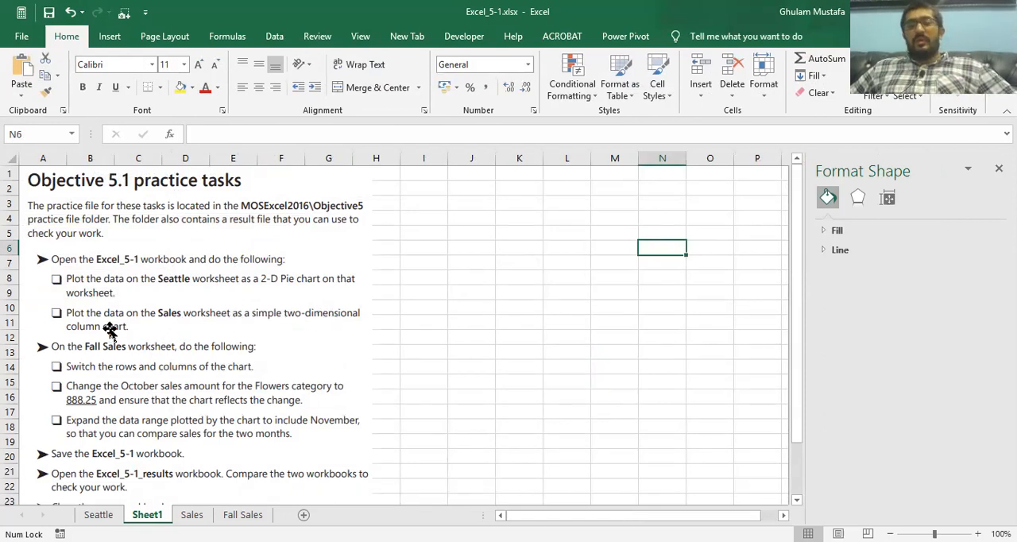
left_click(187, 514)
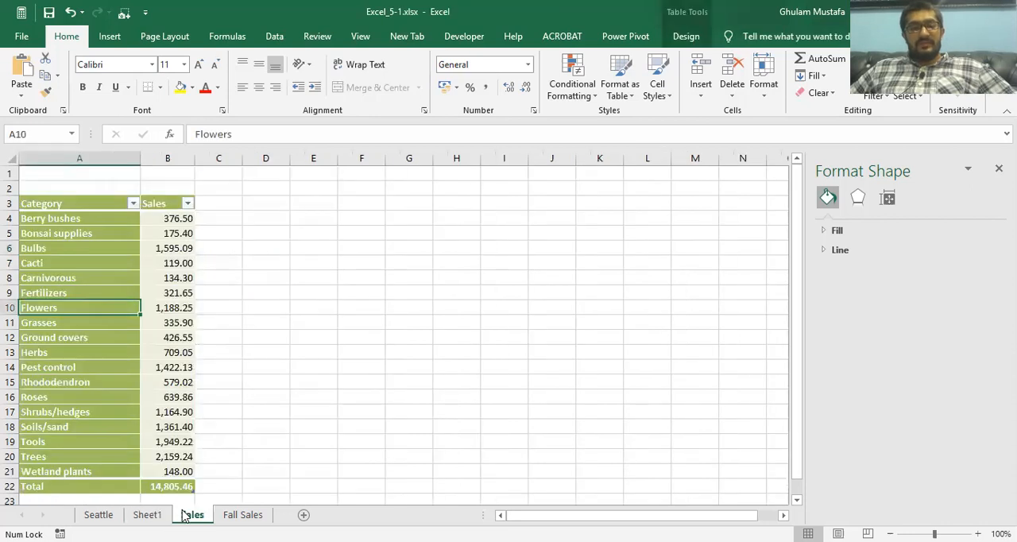
left_click(170, 290)
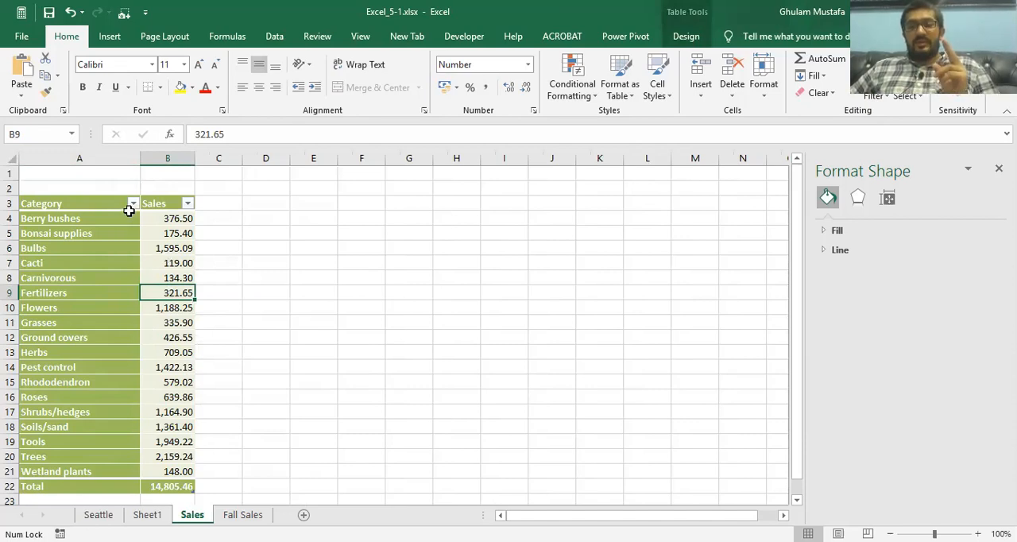
left_click(75, 251)
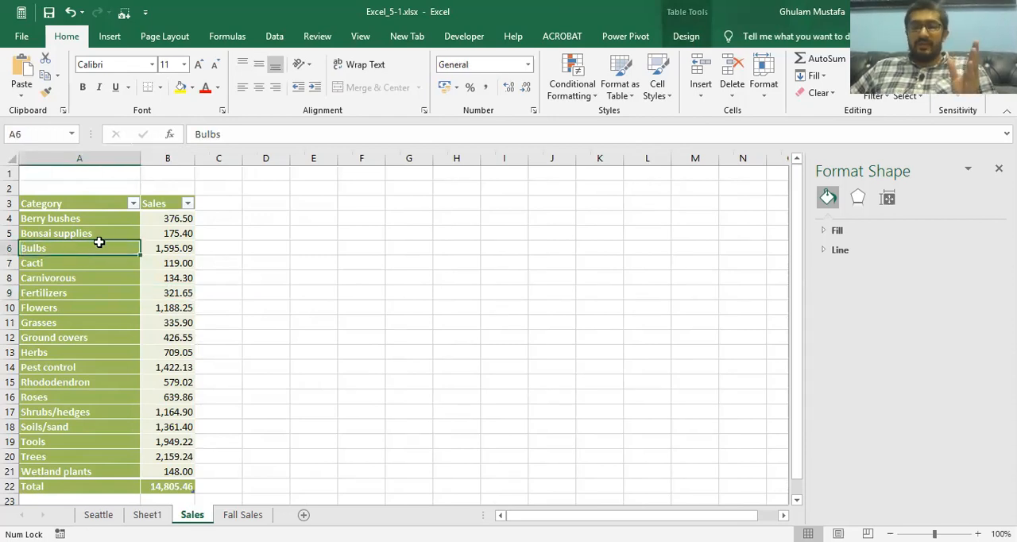
left_click(181, 247)
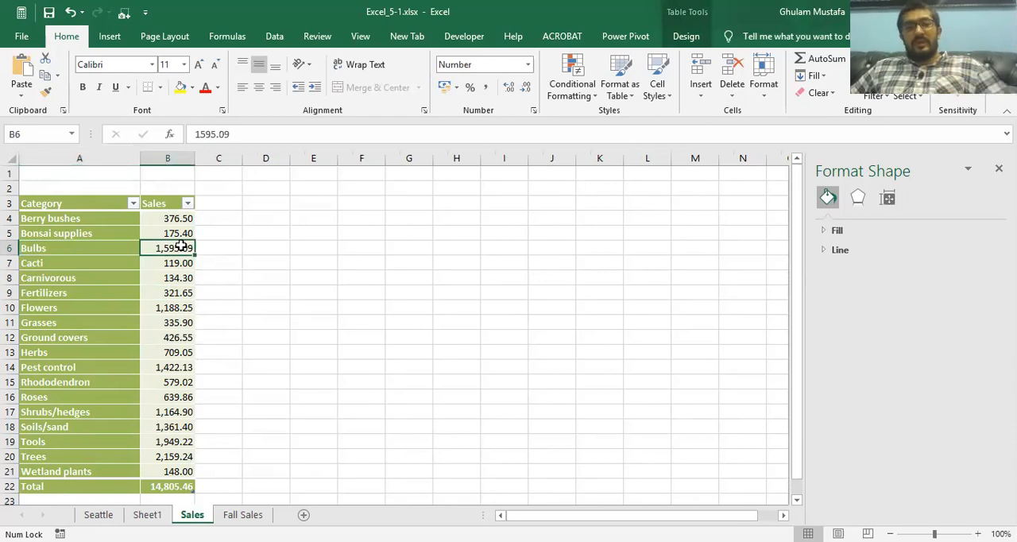
left_click(110, 36)
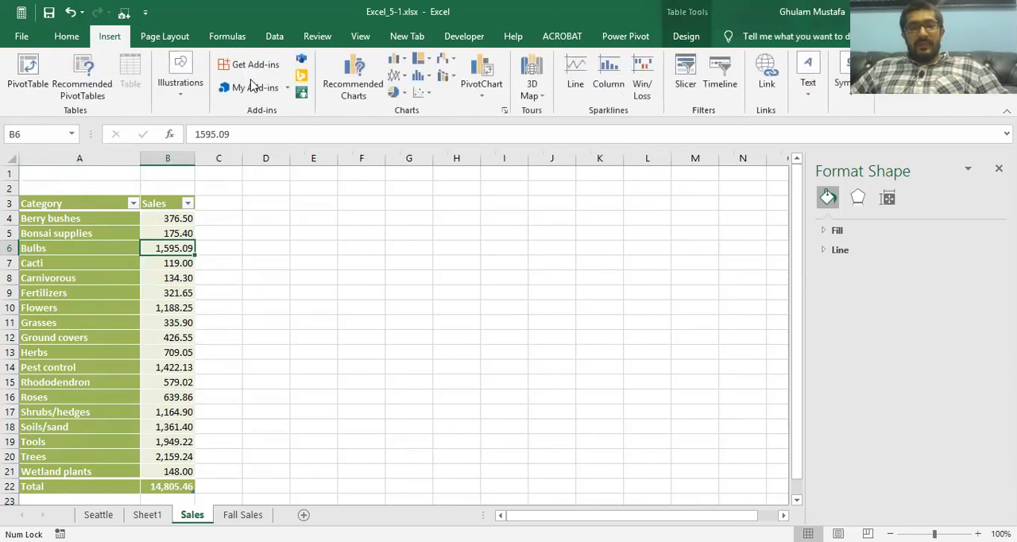
left_click(404, 63)
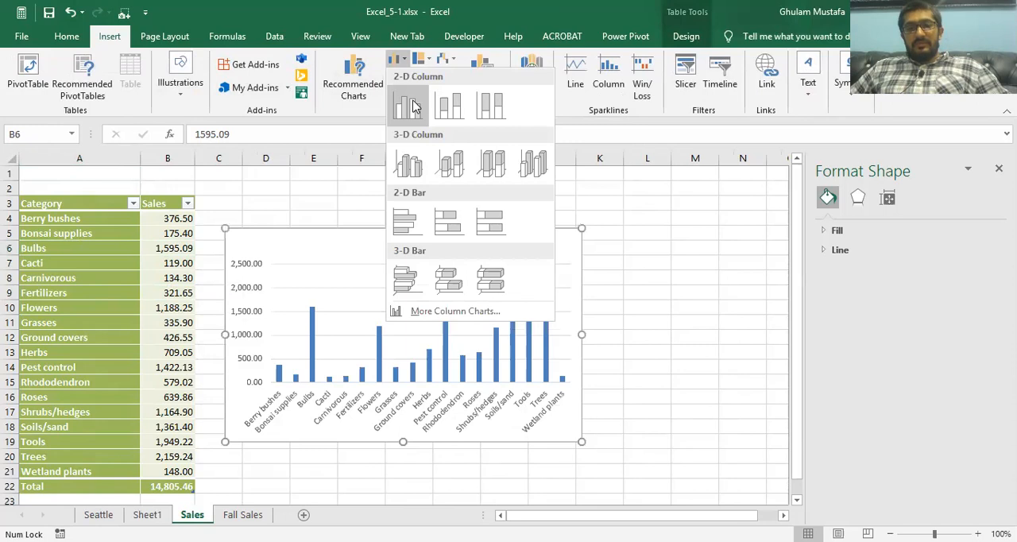
left_click(413, 107)
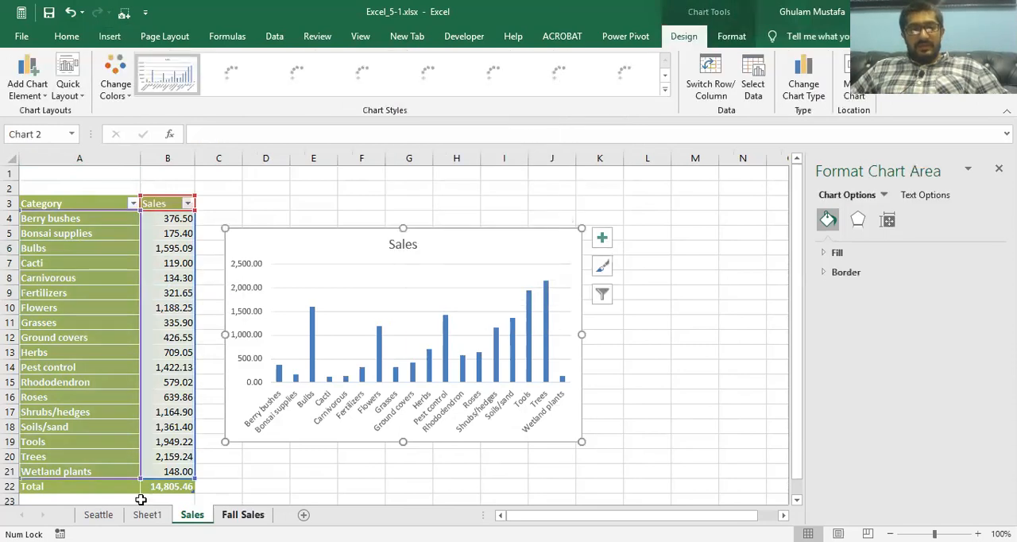
Step: Recheck the practice tasks, review the chart types available for the Sales chart, and confirm Clustered Column
left_click(146, 514)
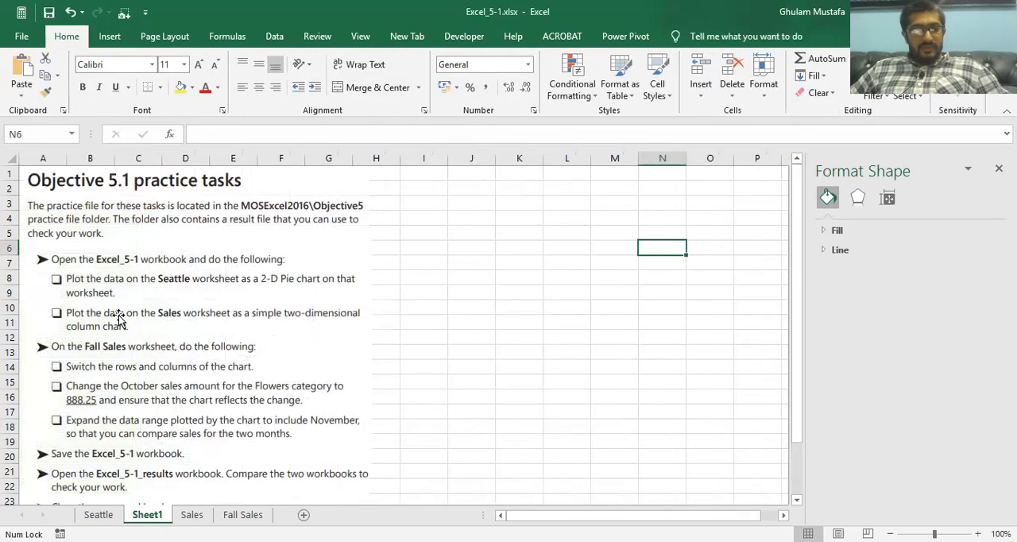
left_click(193, 513)
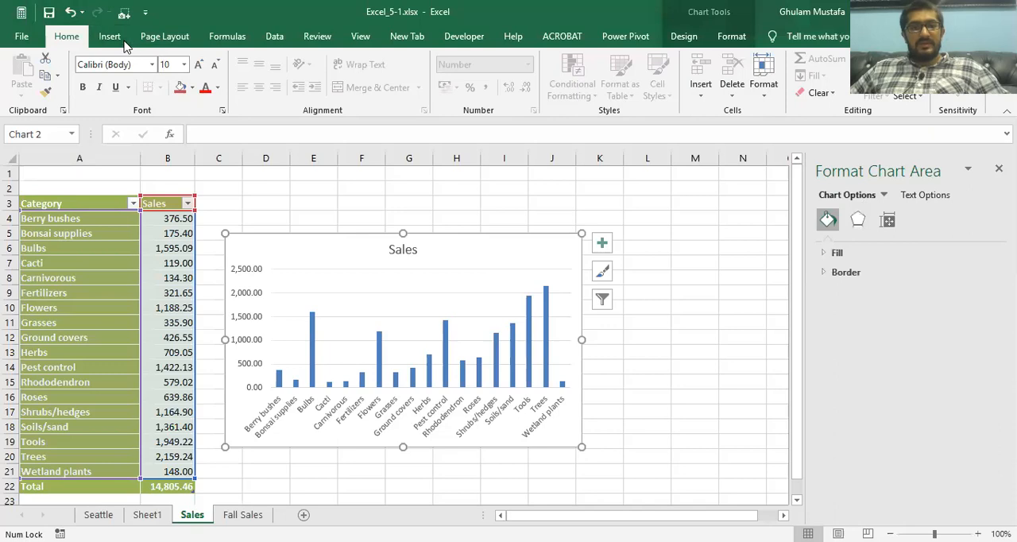
left_click(111, 37)
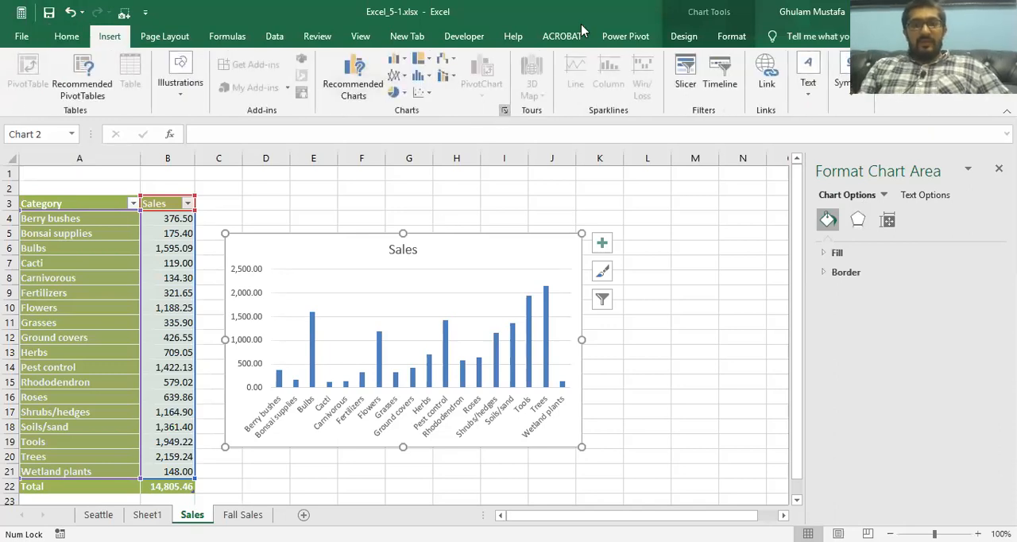
left_click(503, 110)
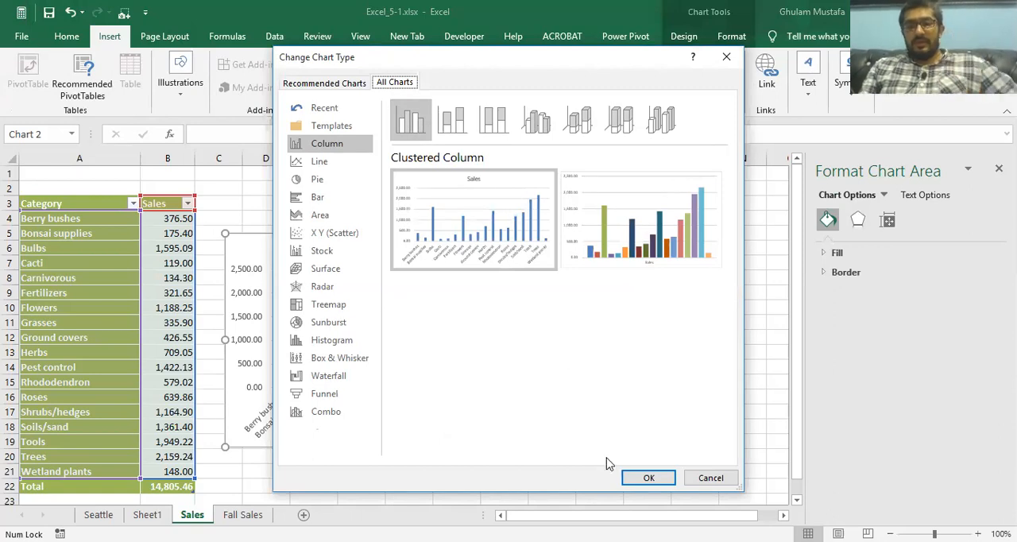
left_click(648, 478)
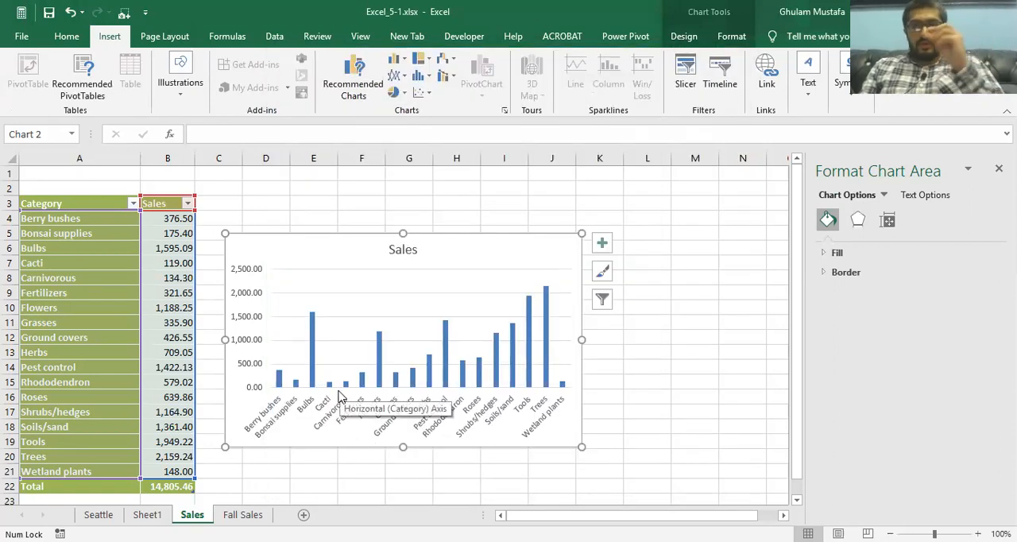
Step: Compare the category names and sales amounts in the table with the column chart's horizontal axis and columns
left_click(93, 294)
left_click(80, 368)
left_click(333, 421)
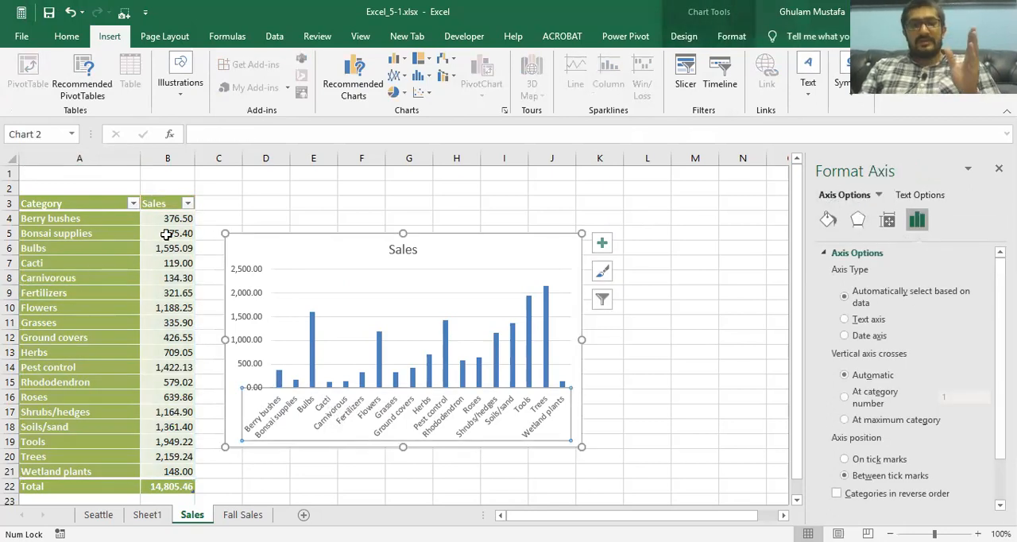
left_click(185, 217)
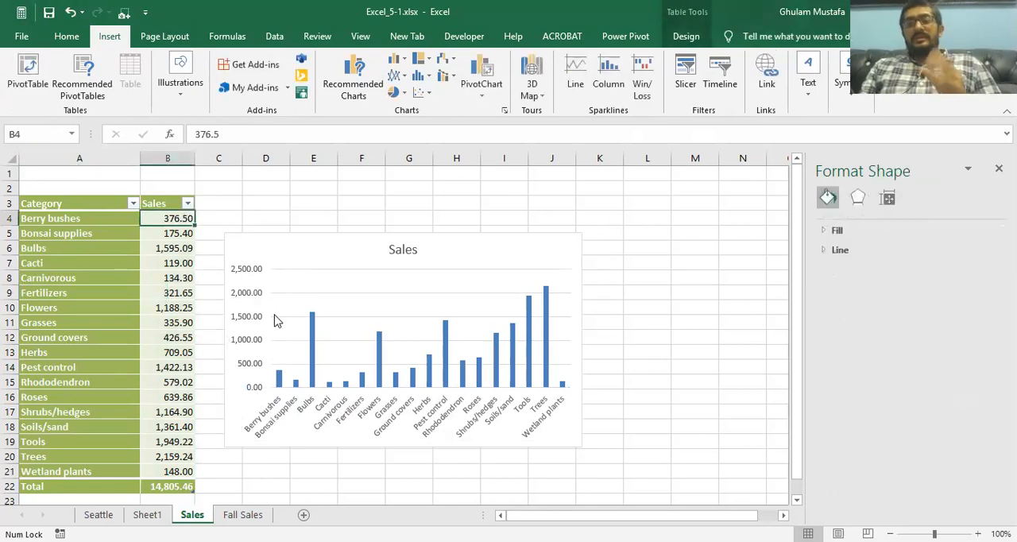
Step: Set the Bulbs sales amount to 9500 to test the chart's link to its data, and undo the change
left_click(167, 249)
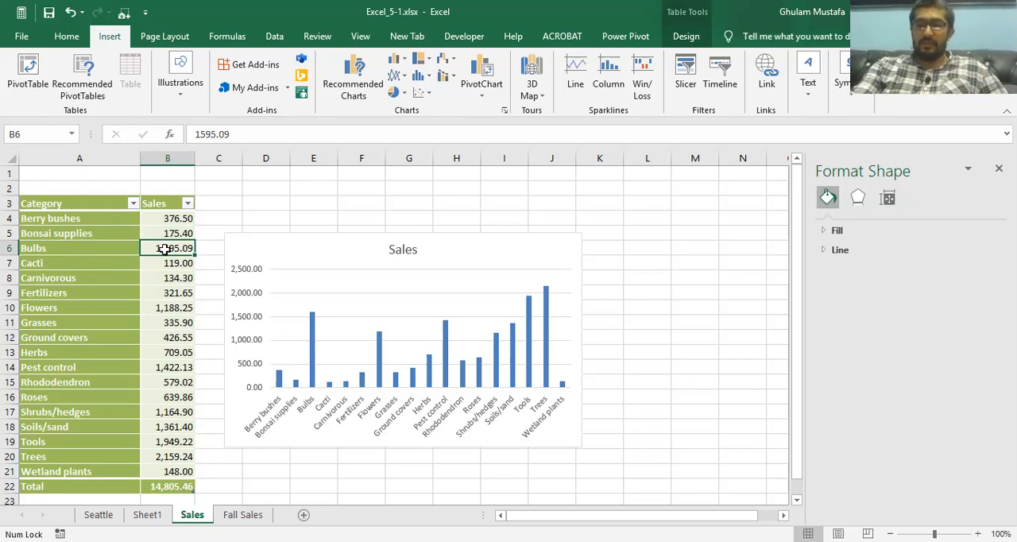
type("9500")
key("Return")
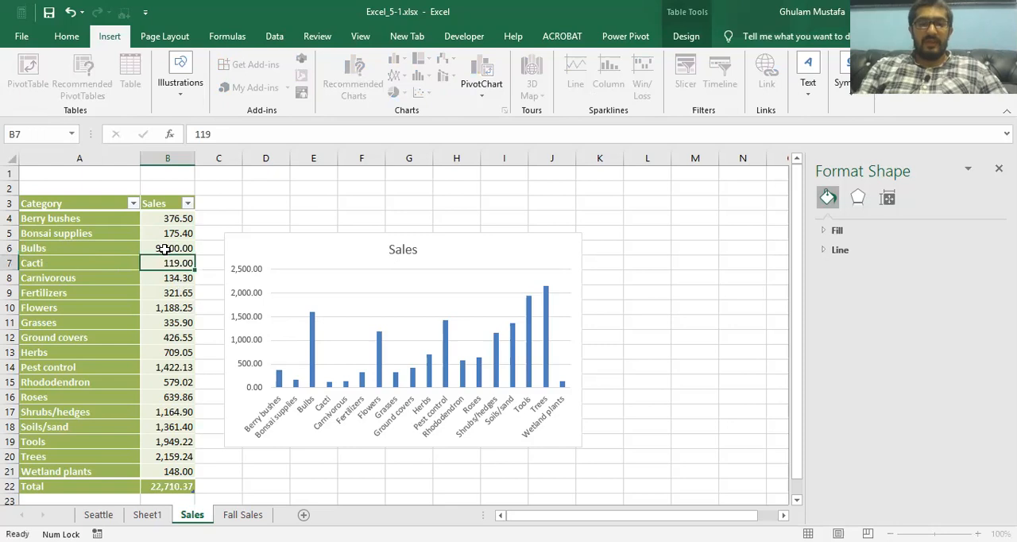
mouse_move(317, 322)
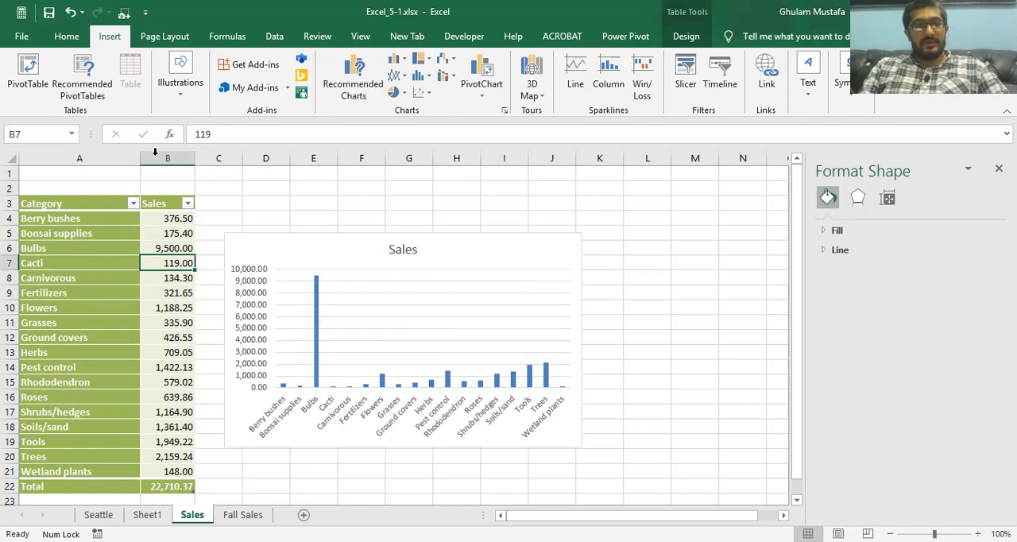
left_click(70, 11)
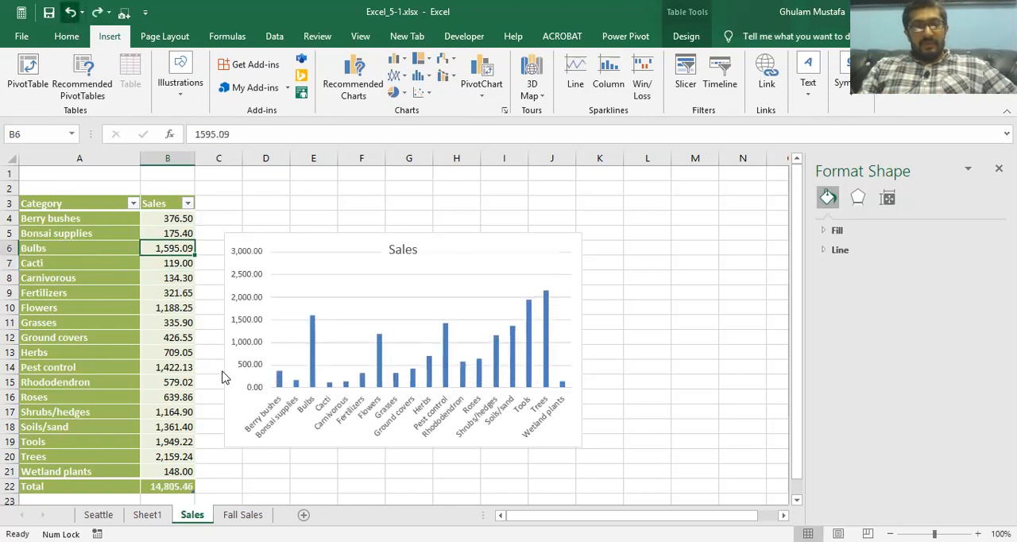
Step: Review the practice tasks on Sheet1, and examine the design and format tools for the Seattle pie chart
left_click(147, 515)
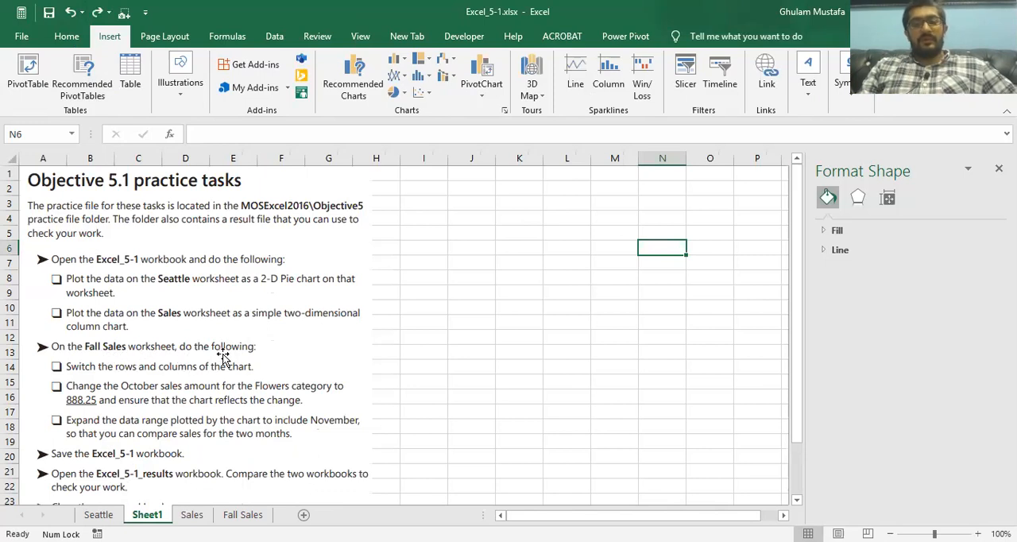
left_click(104, 513)
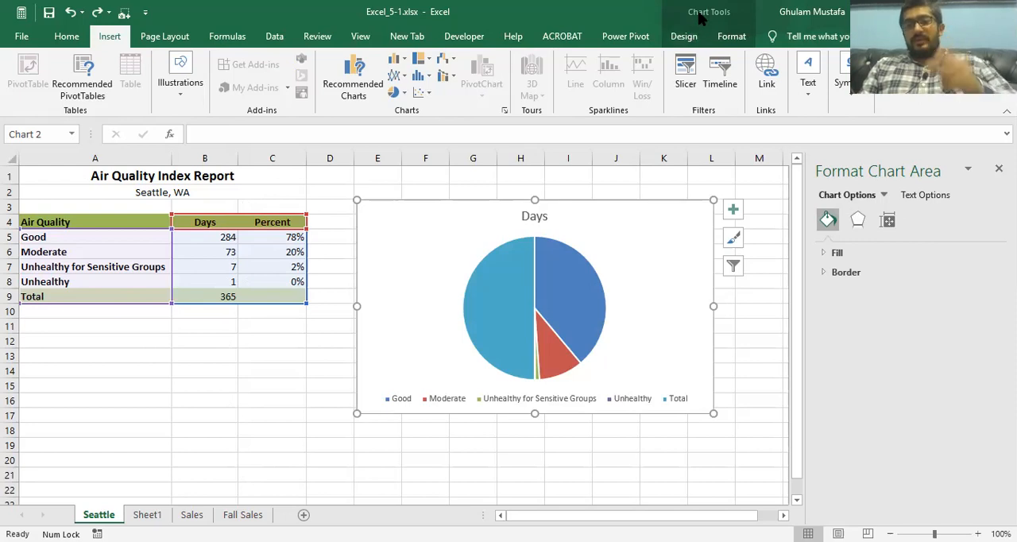
left_click(208, 380)
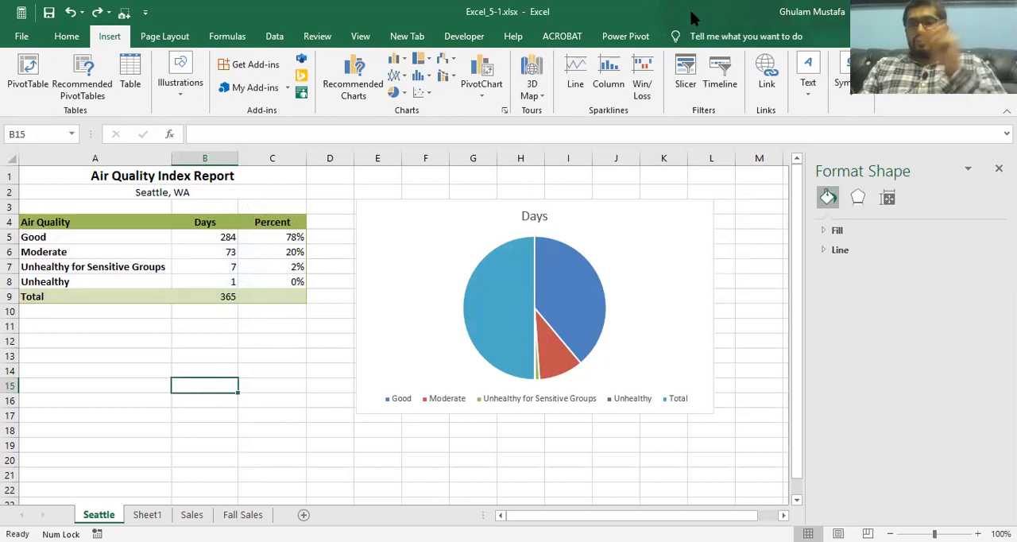
left_click(594, 219)
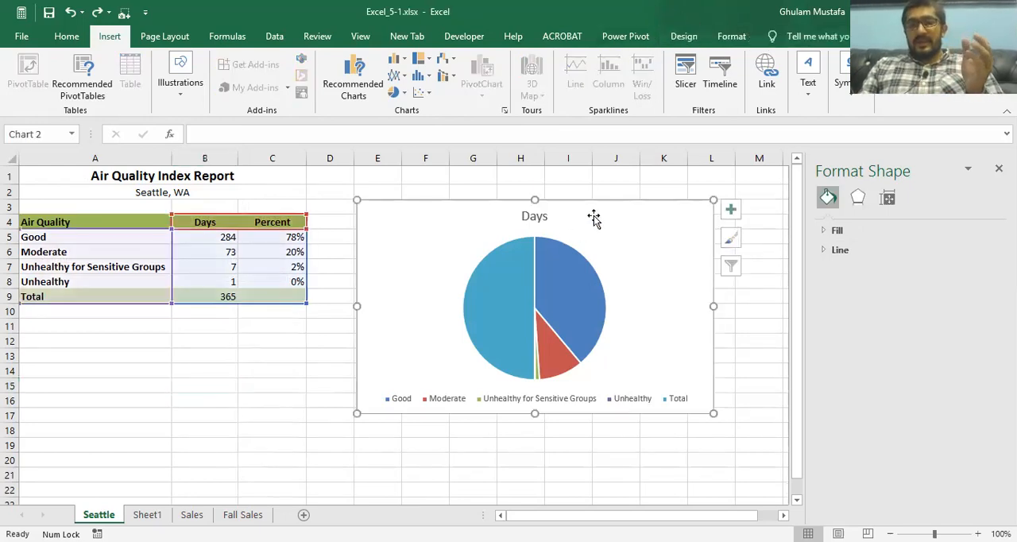
left_click(684, 38)
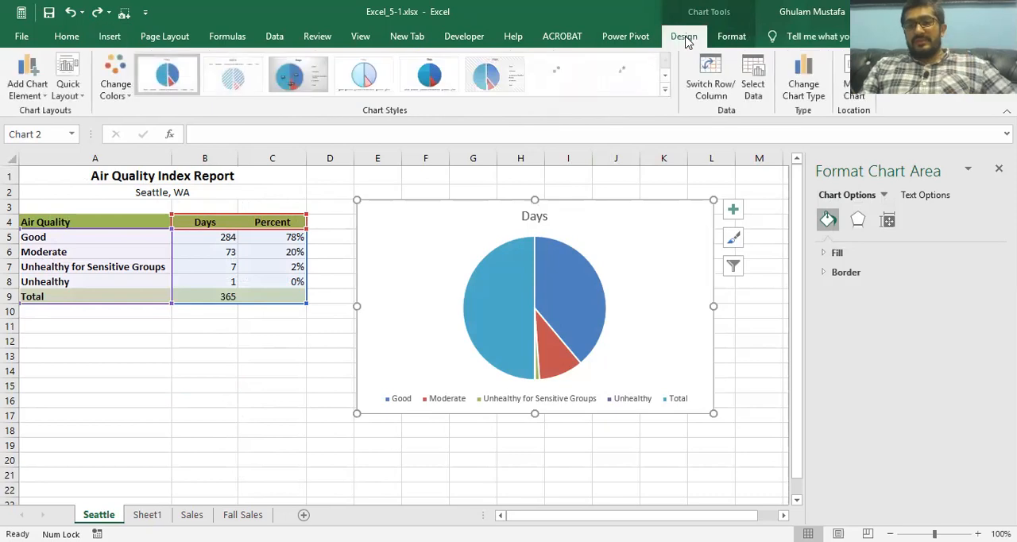
left_click(726, 38)
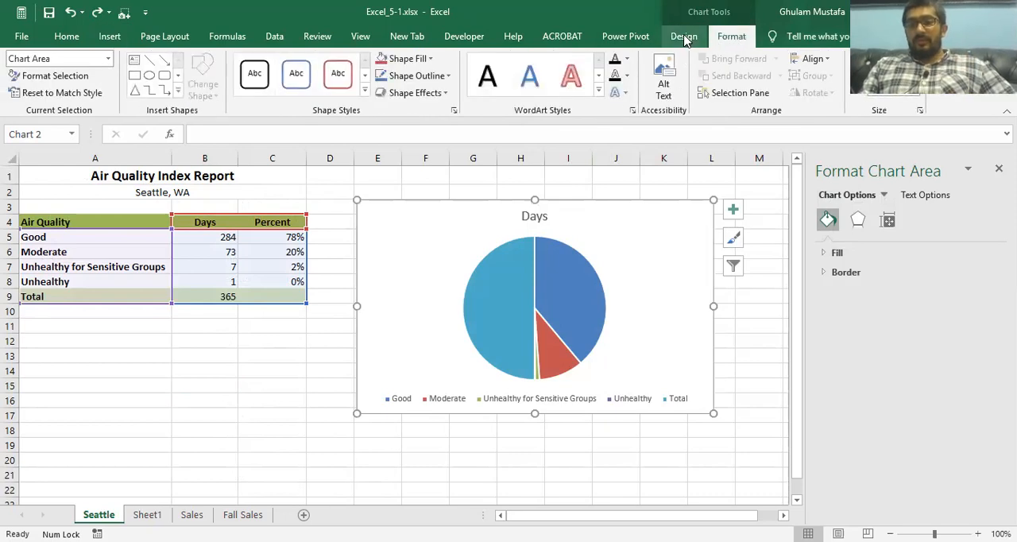
left_click(685, 37)
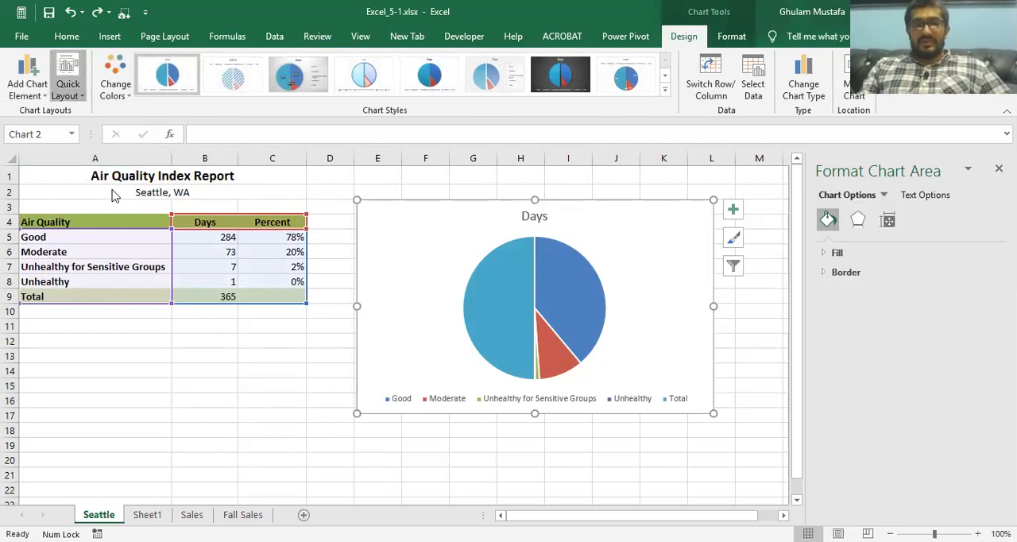
Step: Review the quick layouts, color sets, chart styles and formatting options available for the Seattle pie chart without applying any
left_click(73, 91)
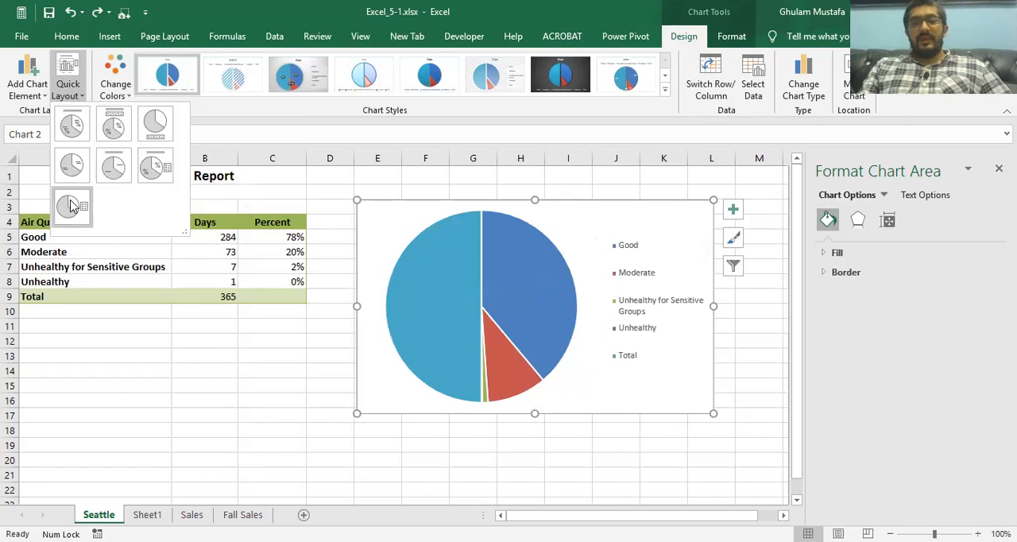
left_click(123, 87)
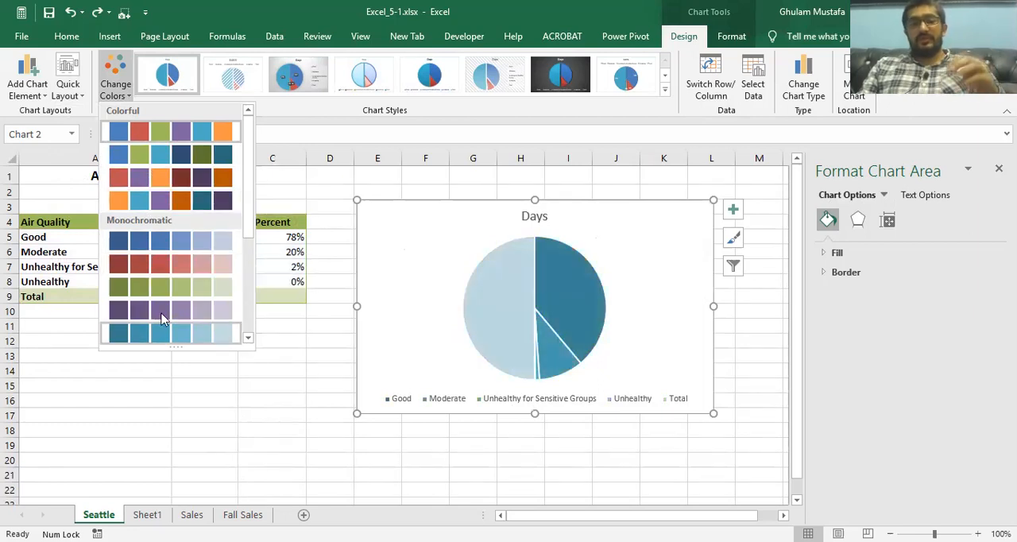
left_click(664, 91)
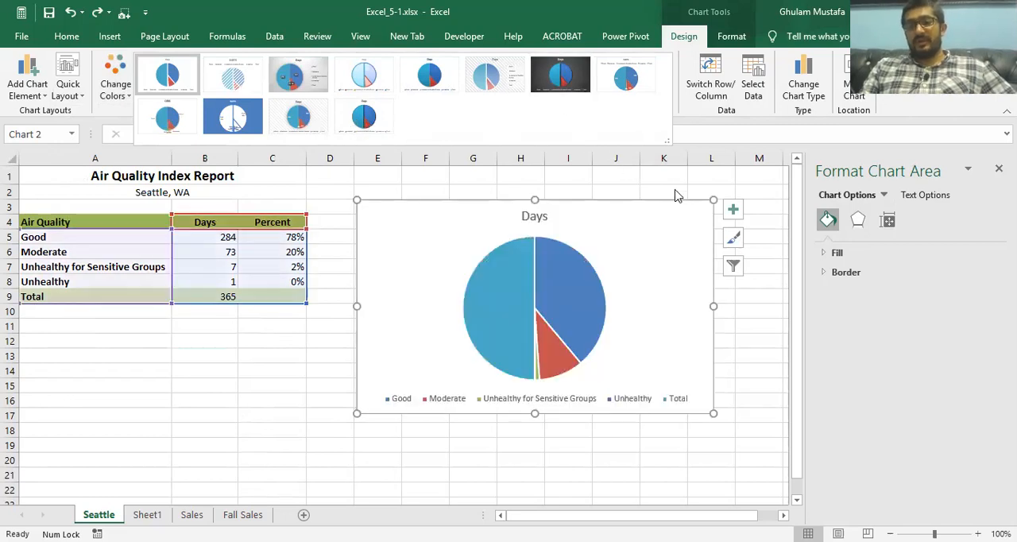
left_click(713, 112)
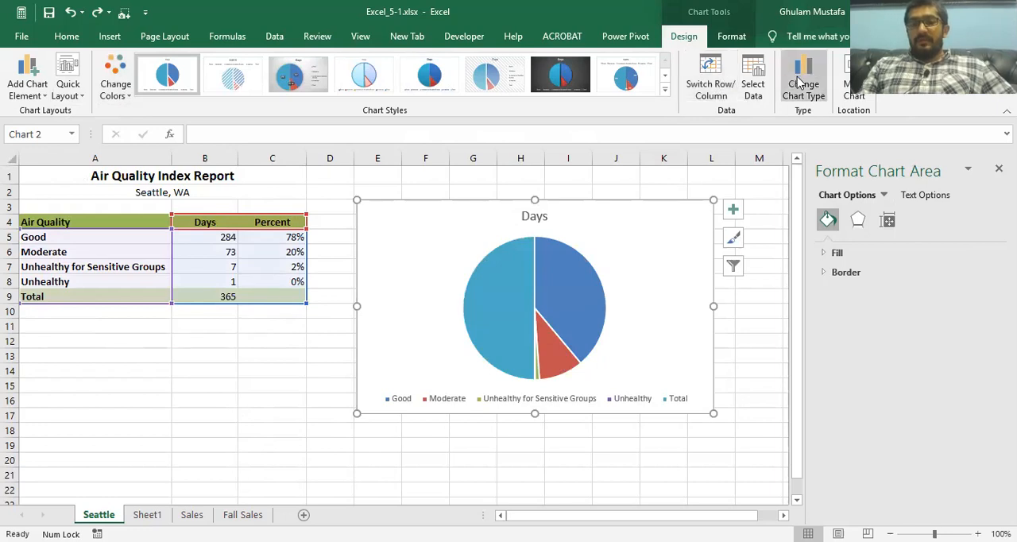
left_click(729, 36)
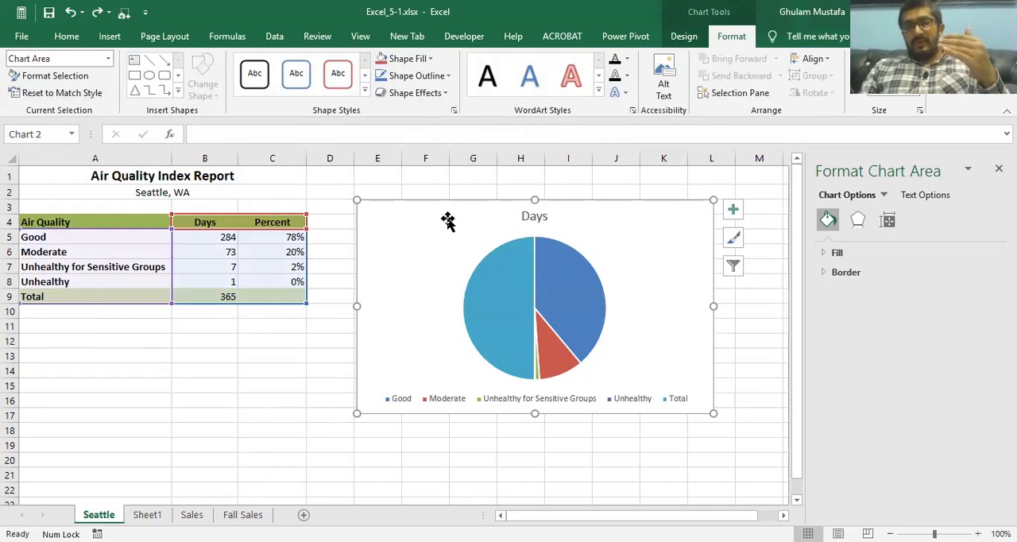
Step: Recheck the practice tasks on Sheet1 and find the chart design tools for the Seattle pie chart
left_click(268, 341)
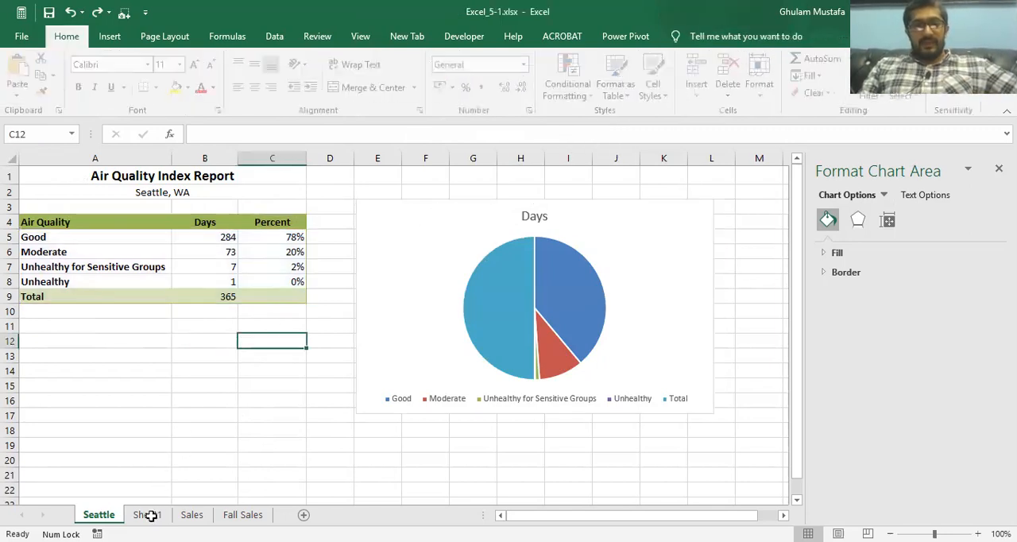
left_click(147, 515)
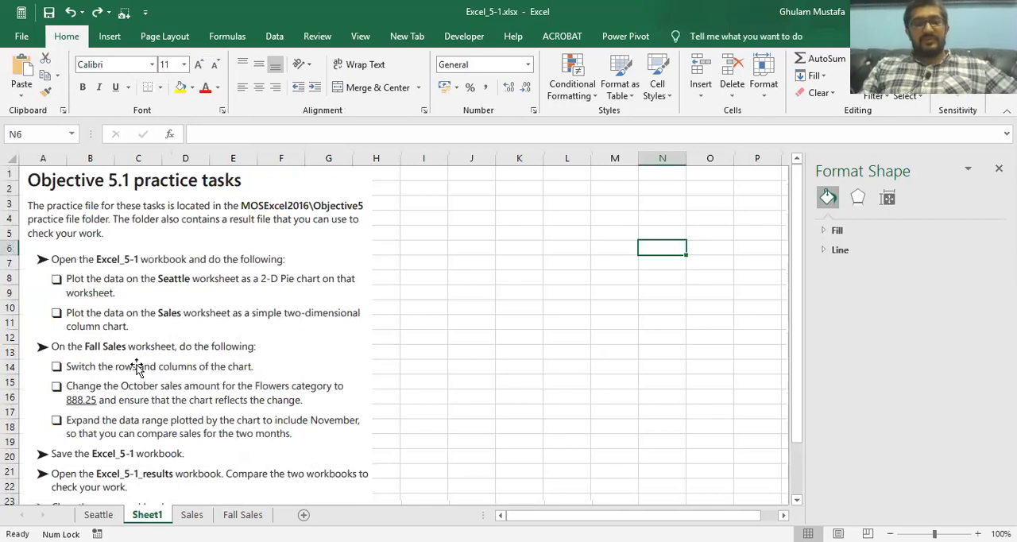
left_click(98, 515)
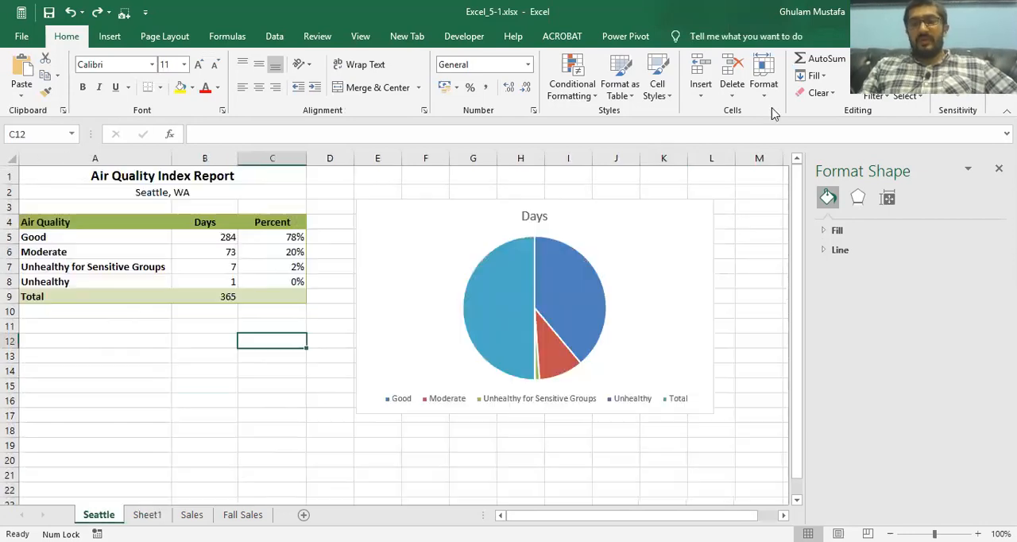
left_click(602, 200)
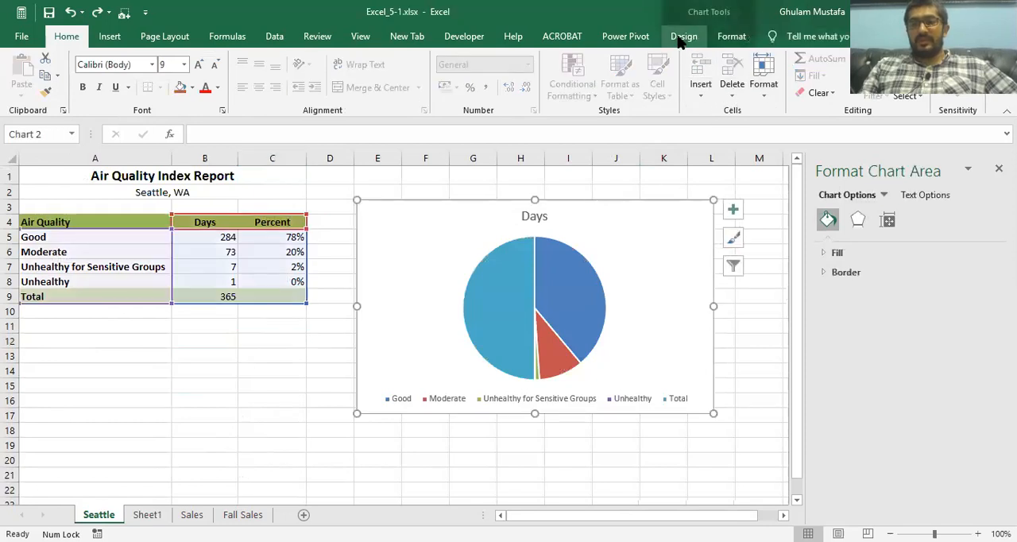
left_click(683, 36)
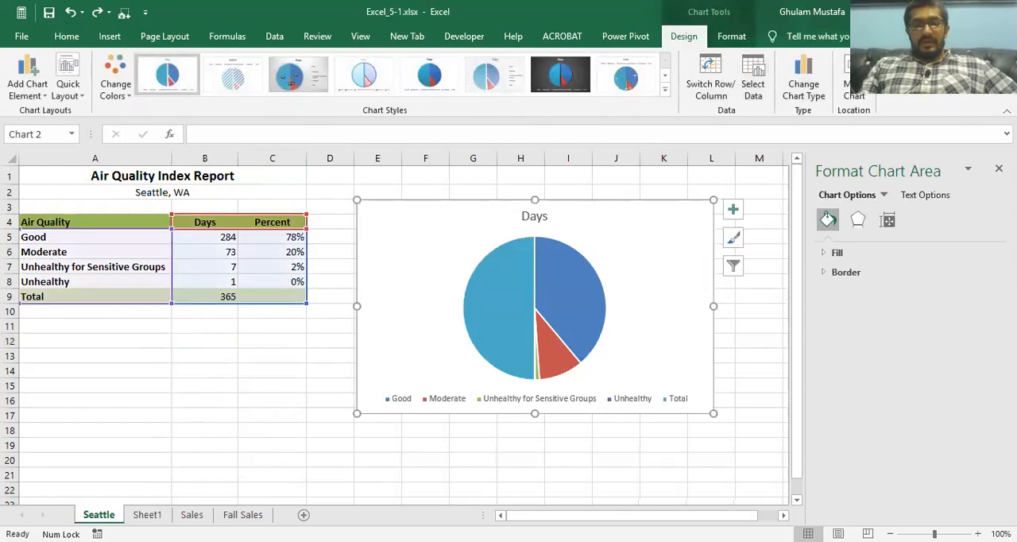
Step: Examine the Fall Sales chart and compare its plotted data range with the categories and October amounts in the table
left_click(239, 514)
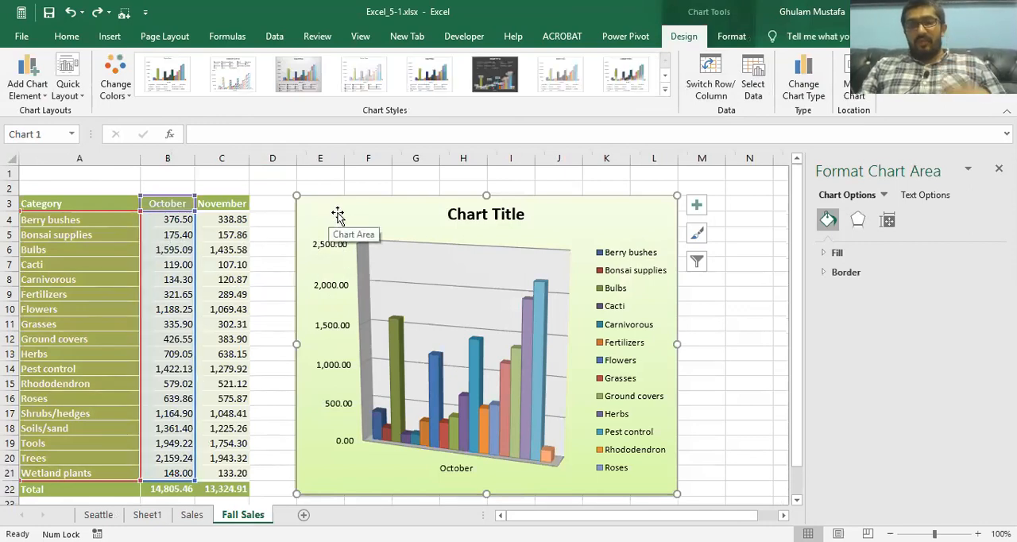
left_click(52, 219)
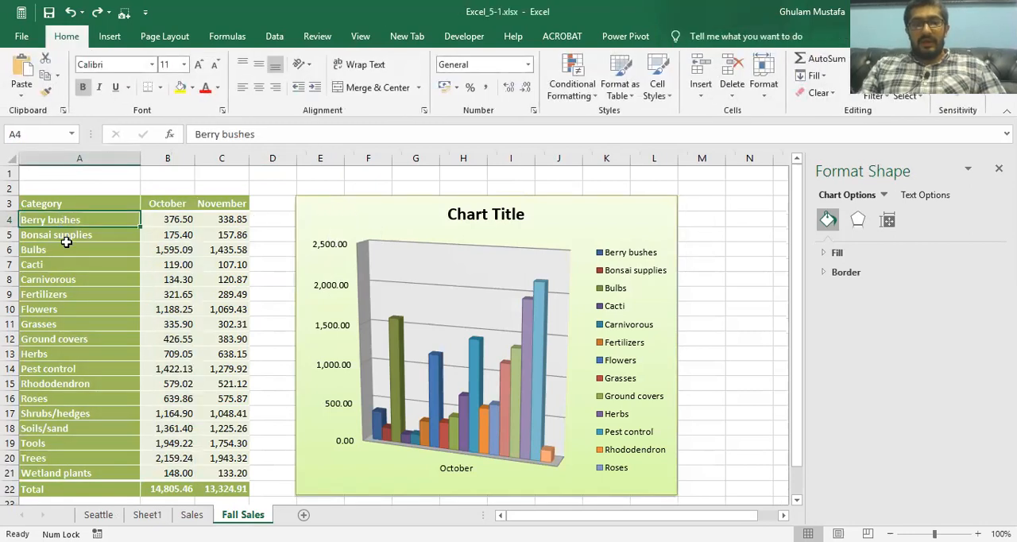
left_click(94, 251)
left_click(164, 230)
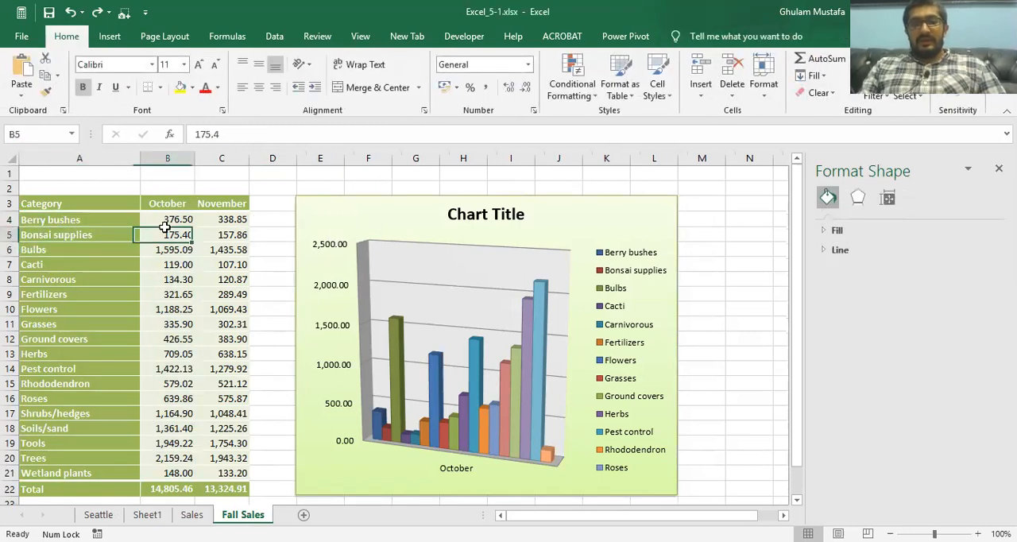
left_click(376, 209)
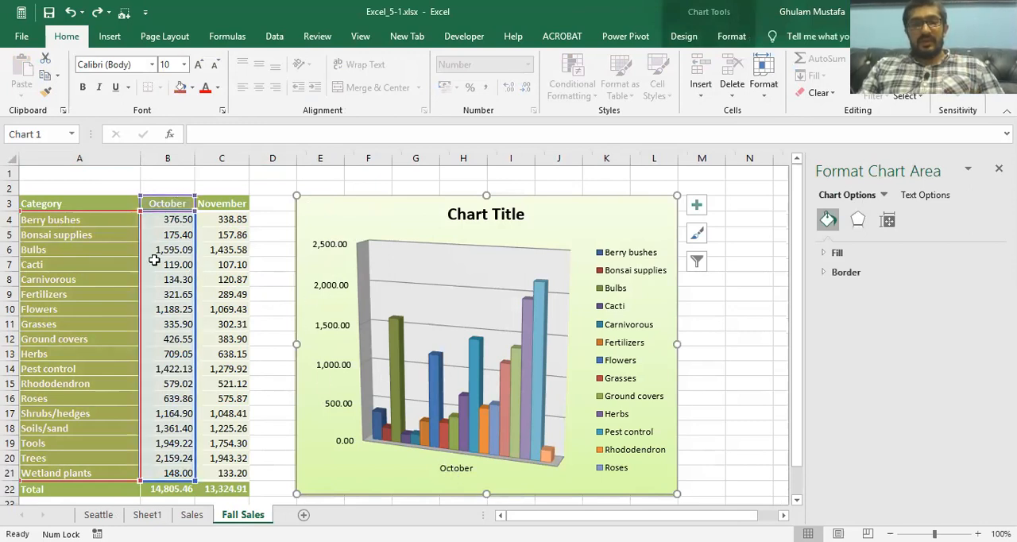
left_click(107, 248)
left_click(79, 360)
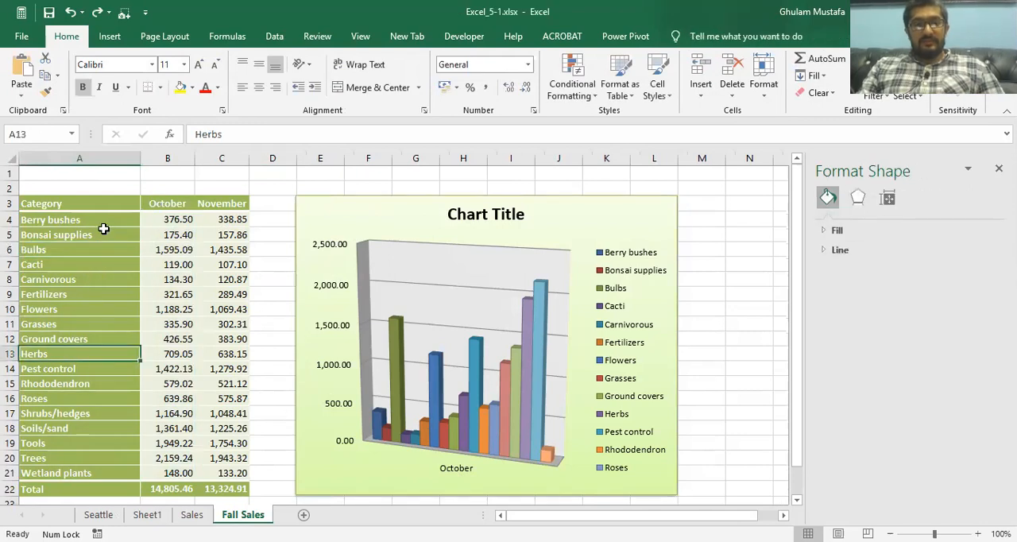
Step: Compare the Fall Sales chart's legend entries with the category names in the table
left_click(610, 278)
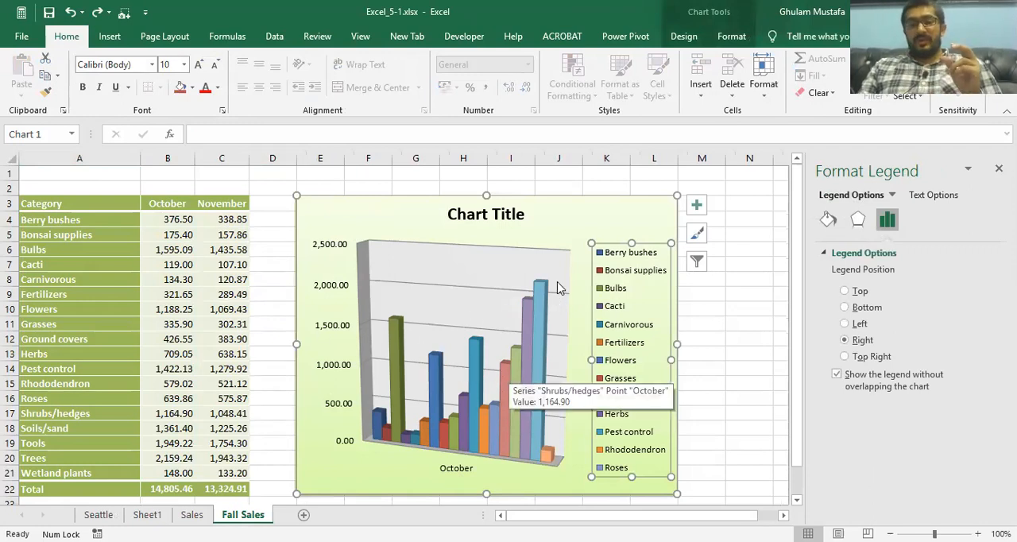
left_click(109, 220)
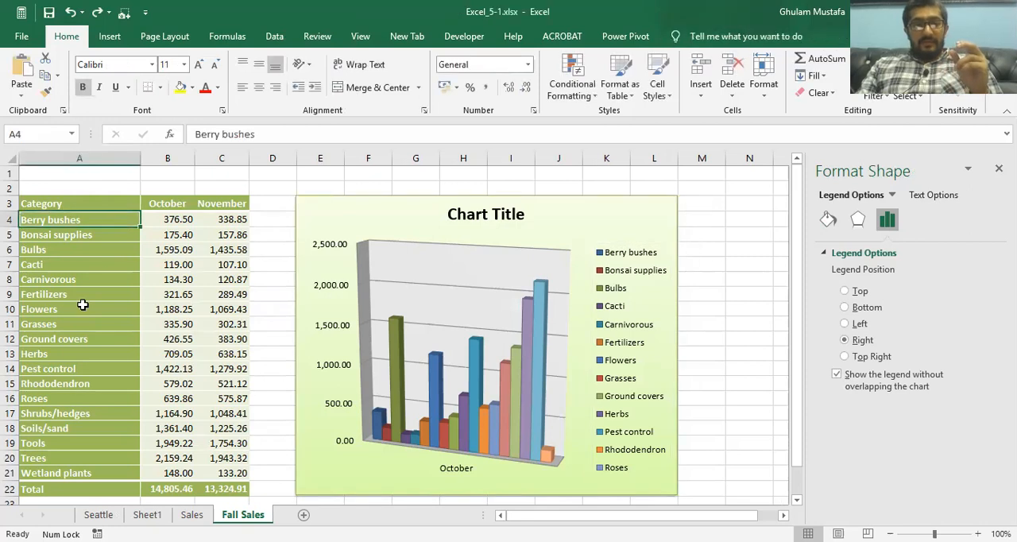
left_click(73, 309)
left_click(69, 354)
left_click(80, 385)
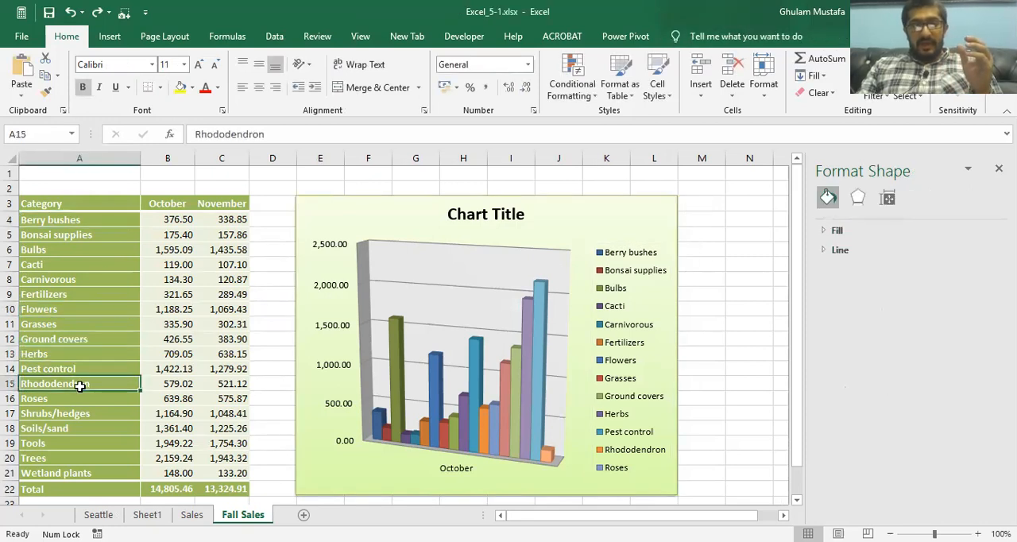
left_click(632, 274)
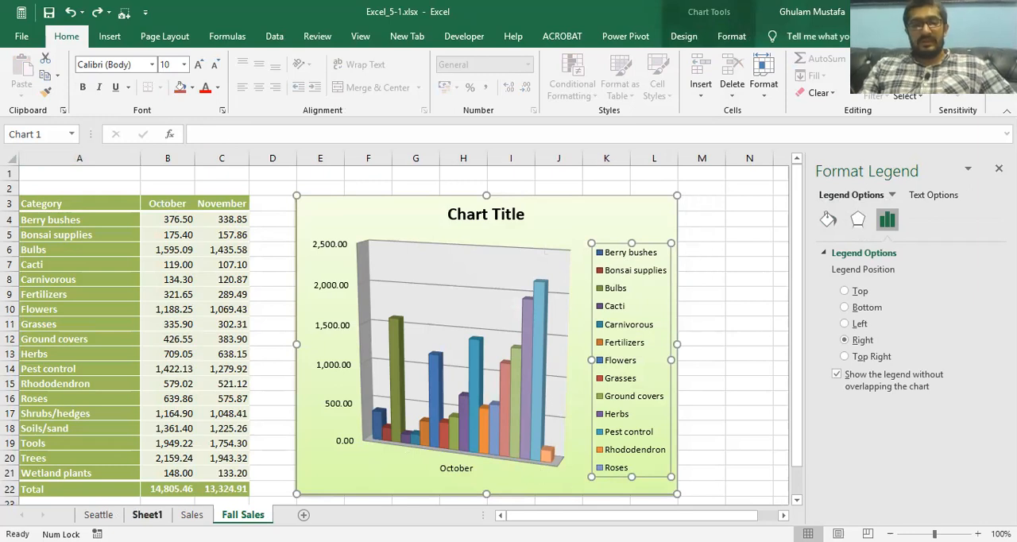
Step: Examine how the Sales worksheet's chart places the category names on the horizontal axis, for comparison with Fall Sales
left_click(147, 514)
left_click(192, 514)
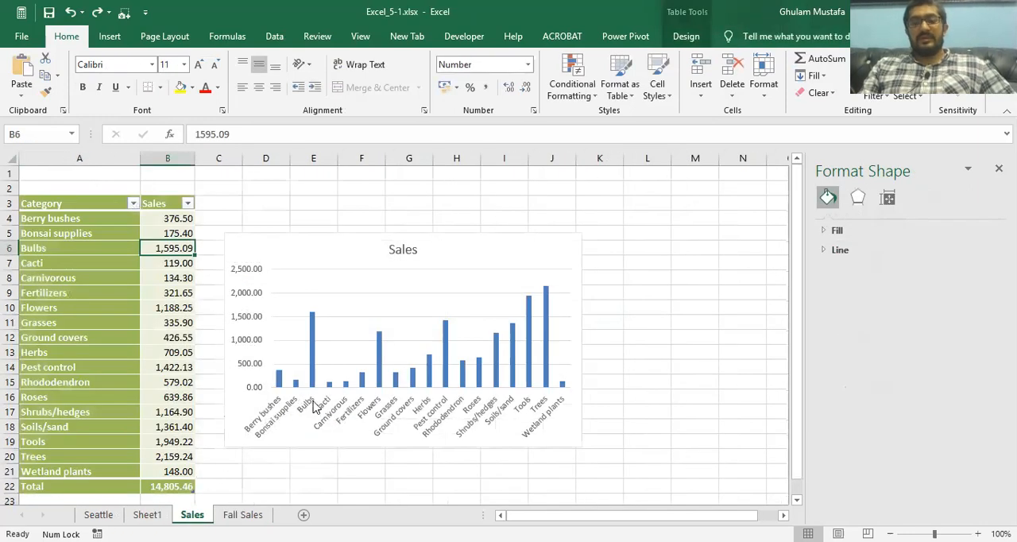
left_click(166, 204)
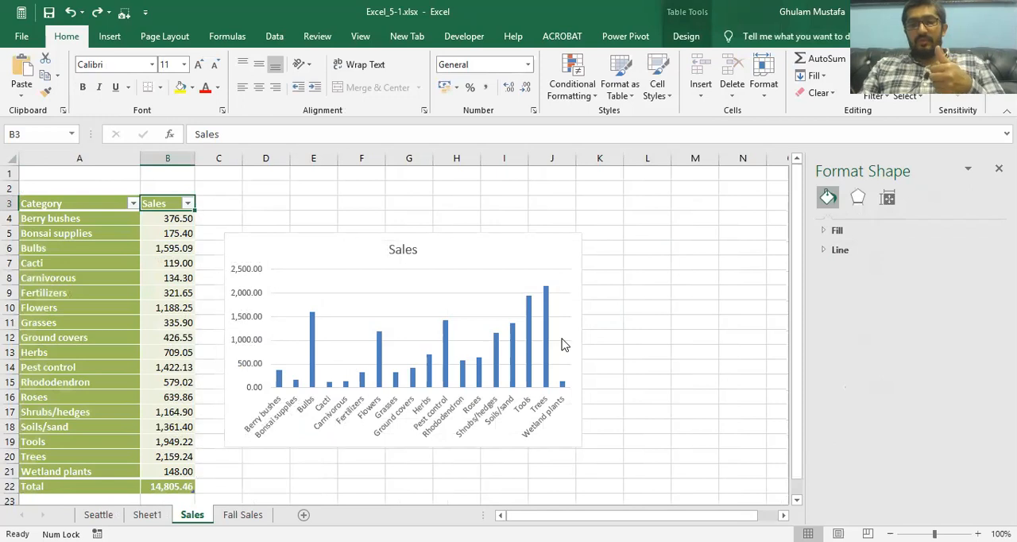
left_click(125, 230)
left_click(82, 278)
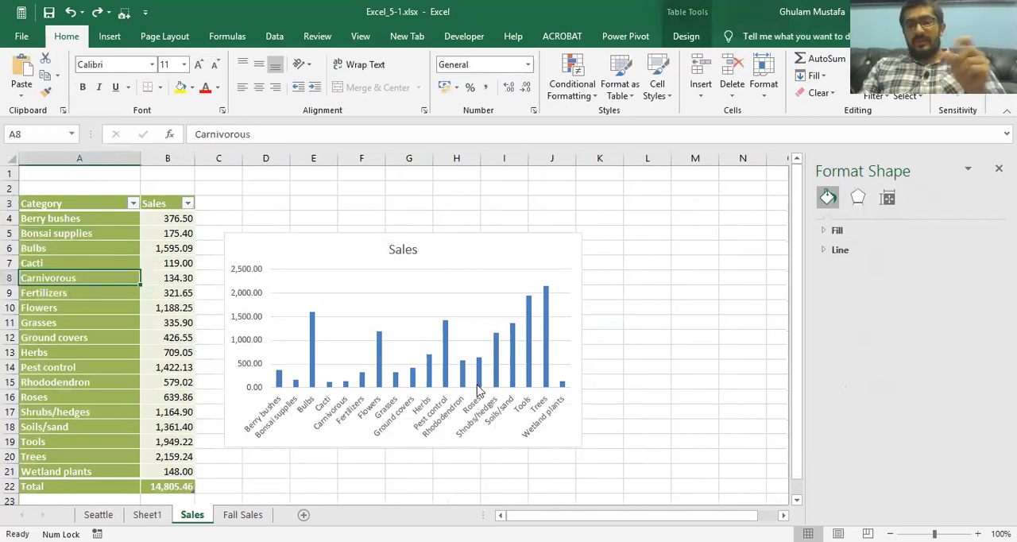
Step: Switch the rows and columns of the Fall Sales chart, compare both orientations, and keep October as the plotted series
left_click(242, 514)
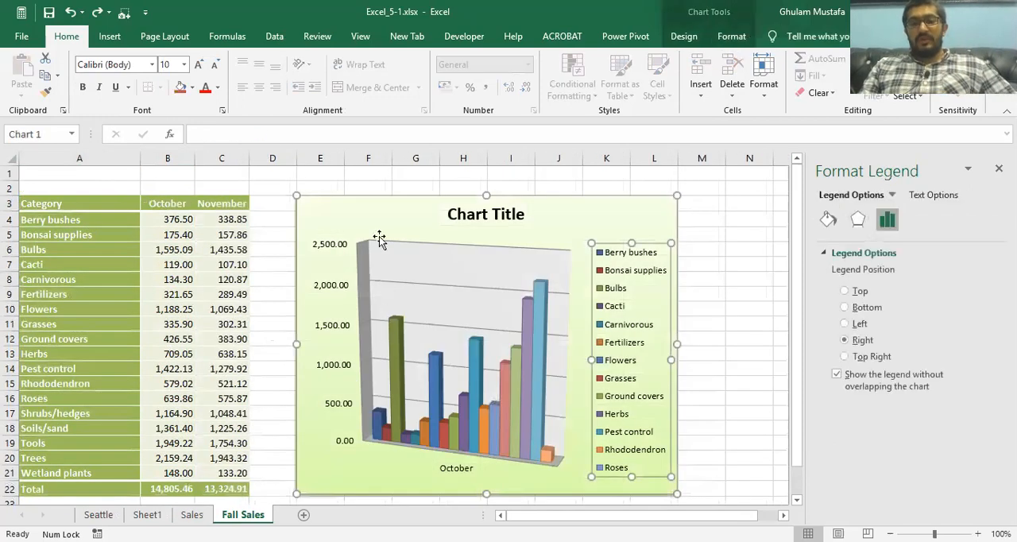
left_click(389, 214)
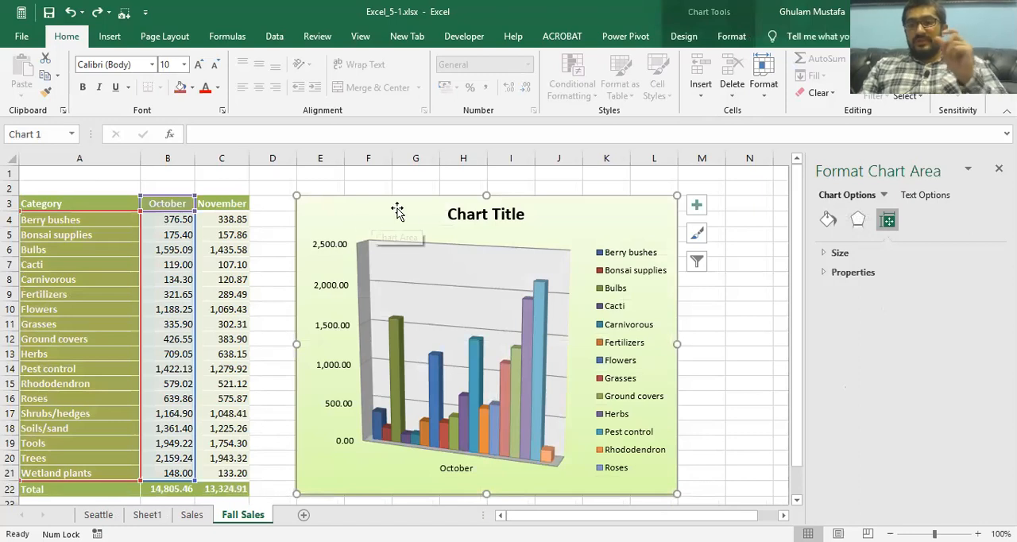
left_click(690, 37)
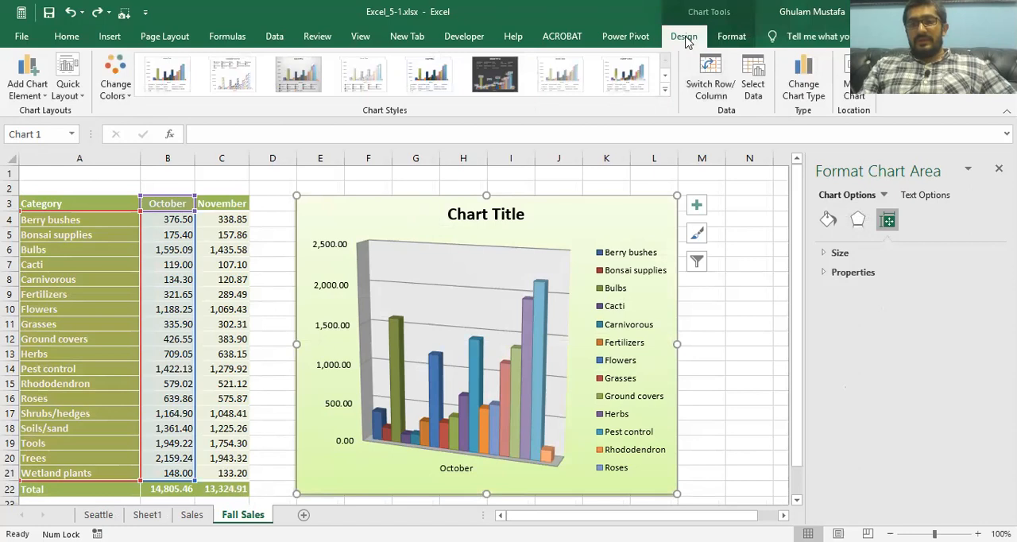
left_click(713, 76)
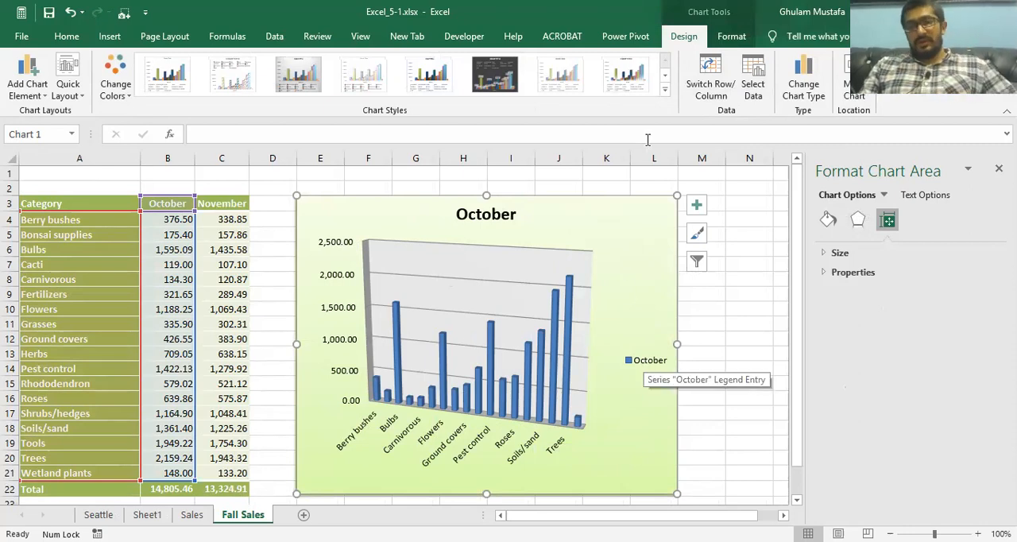
left_click(710, 73)
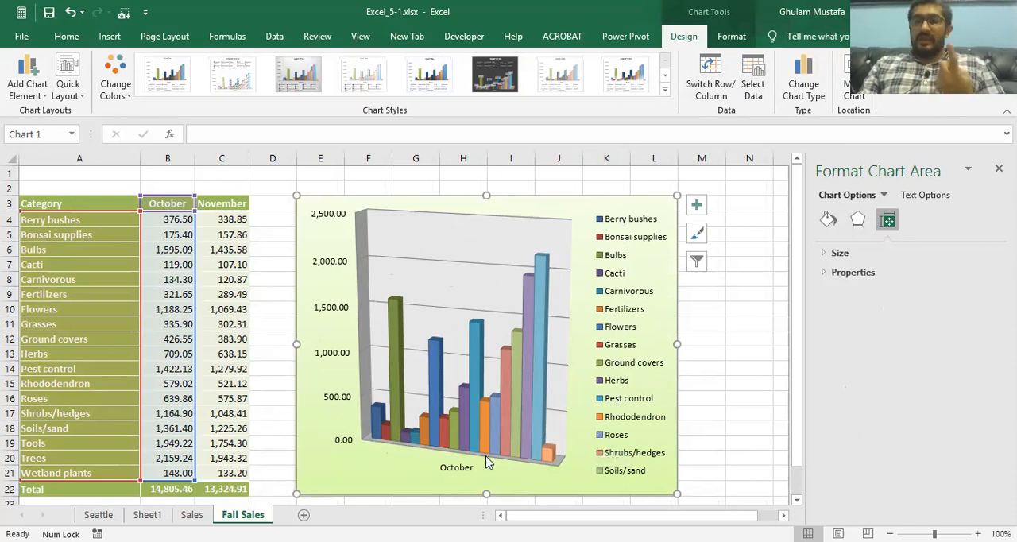
left_click(708, 89)
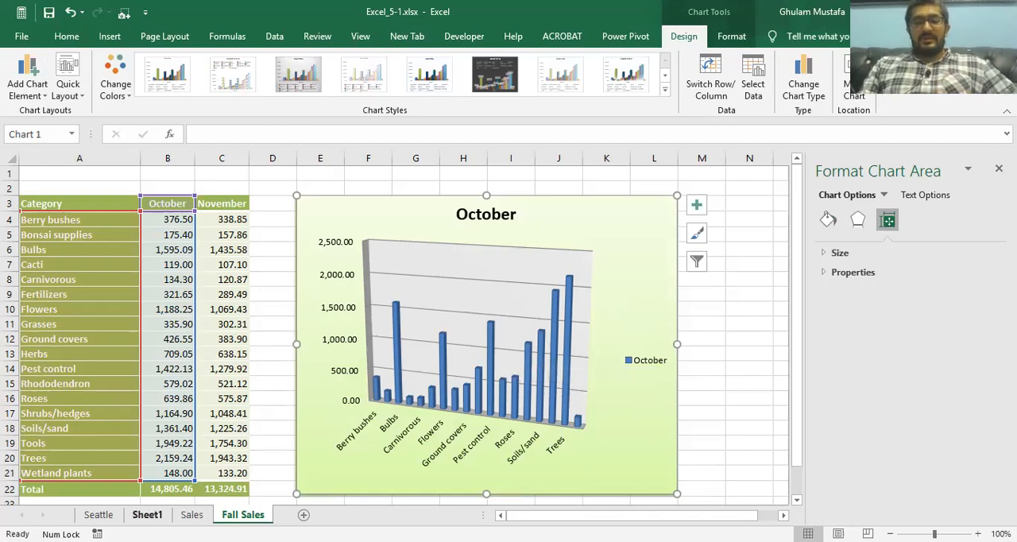
Step: Review the remaining practice tasks on Sheet1, and check the October Flowers amount against the Fall Sales chart
left_click(147, 514)
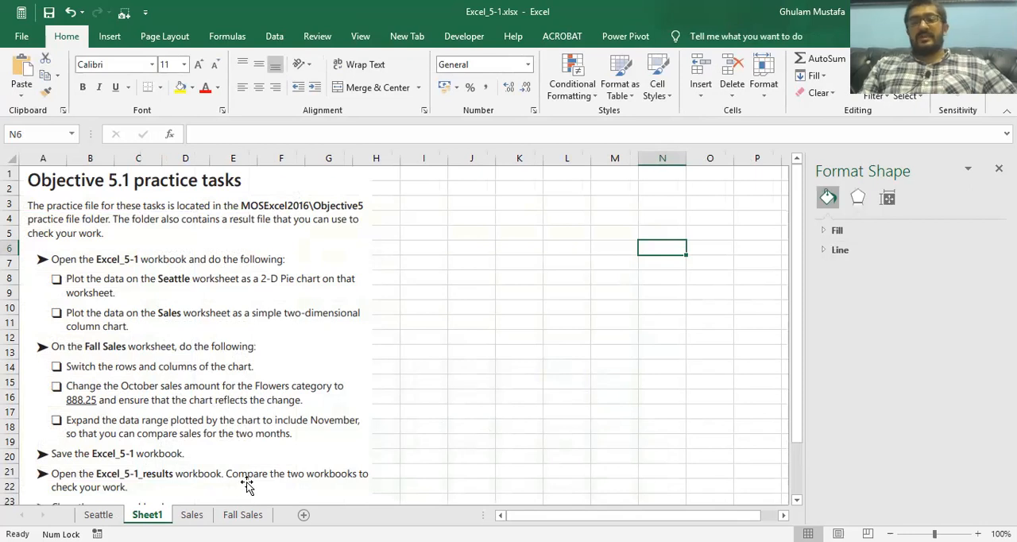
left_click(246, 515)
left_click(347, 293)
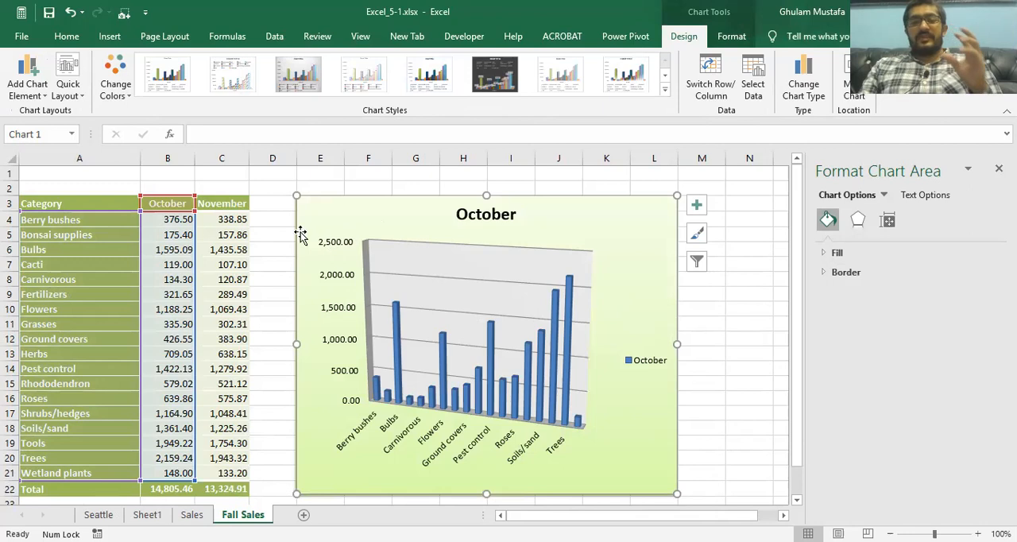
left_click(173, 309)
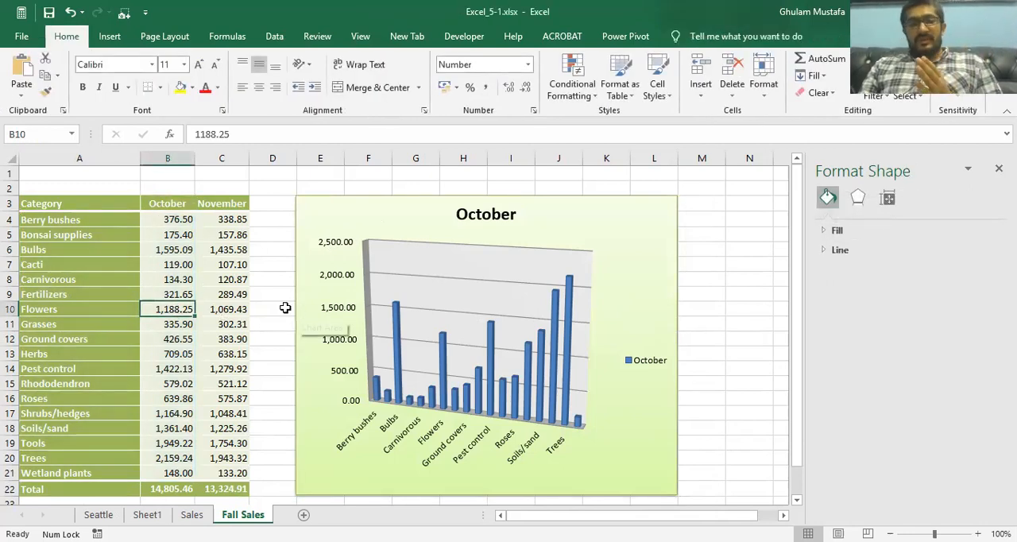
left_click(191, 514)
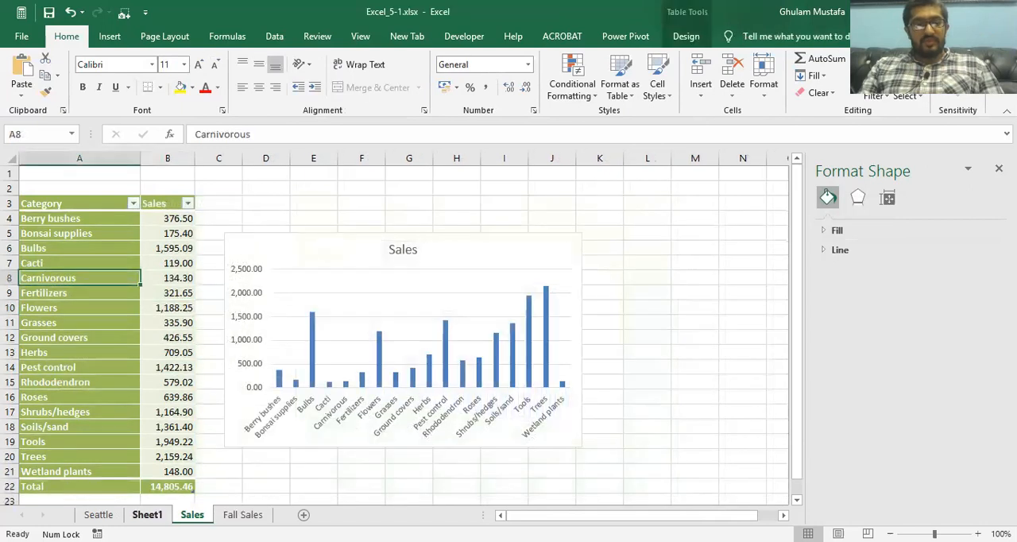
left_click(147, 514)
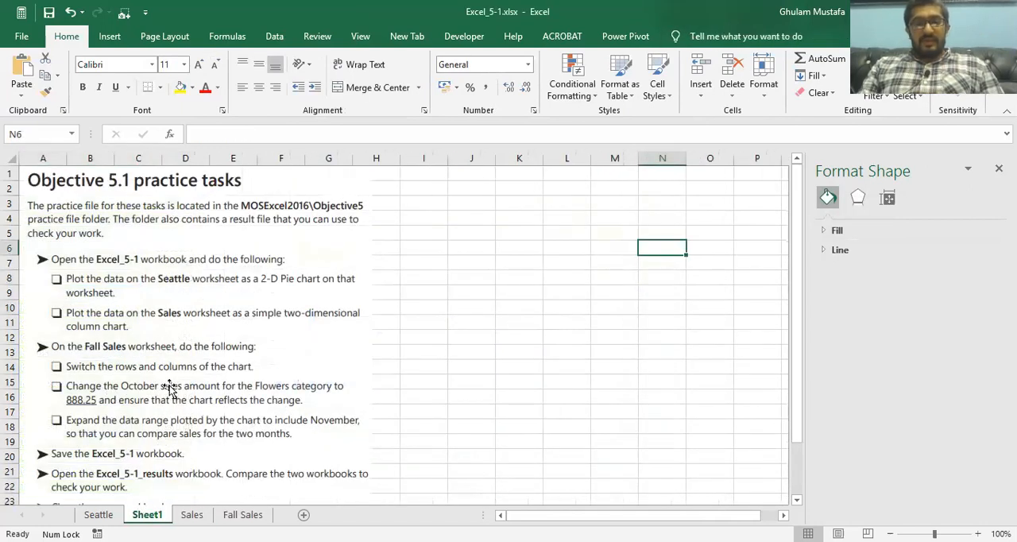
Step: Set the October sales amount for the Flowers category on Fall Sales to 888.25, checking the value against the Sheet1 task
left_click(241, 514)
left_click(168, 208)
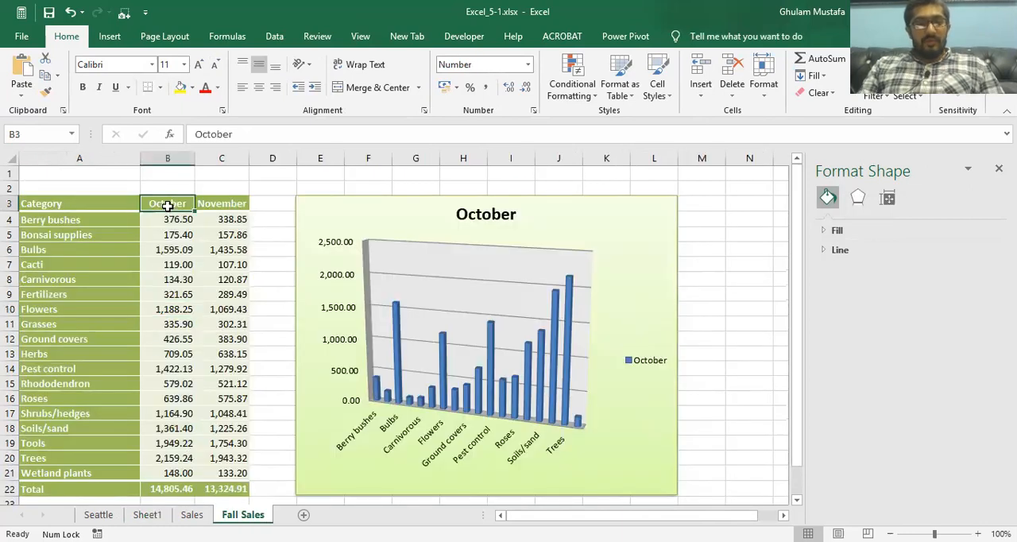
left_click(76, 311)
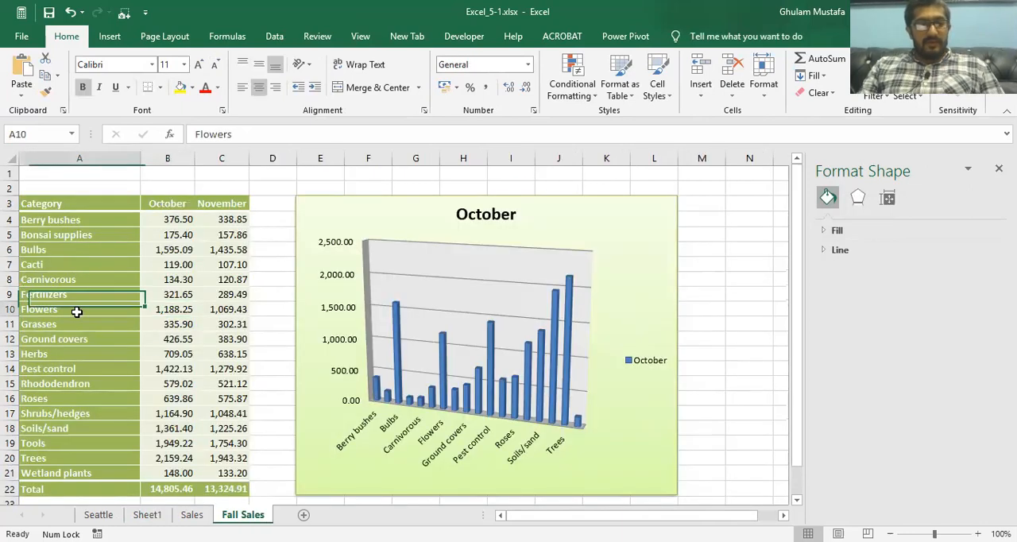
left_click(160, 310)
left_click(152, 516)
left_click(189, 515)
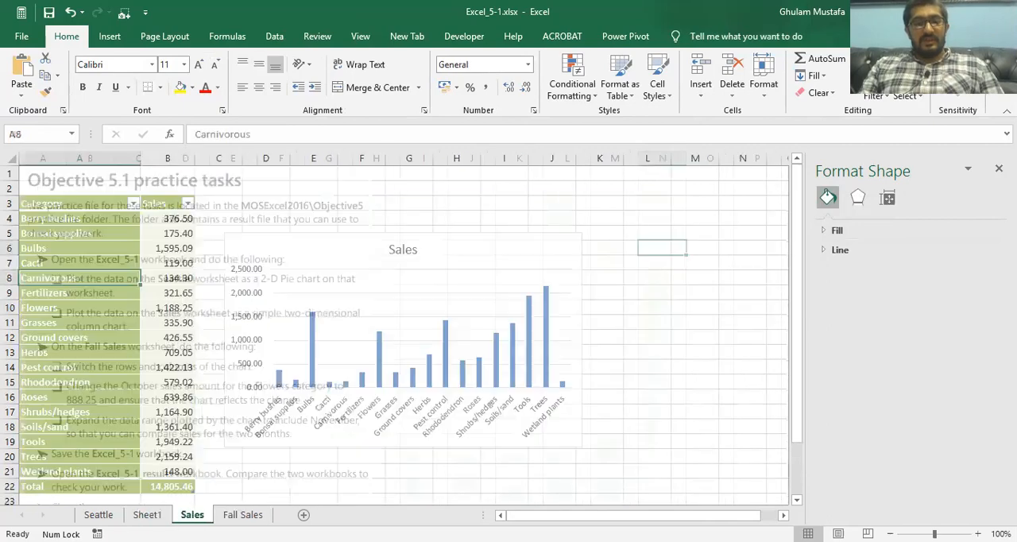
left_click(152, 516)
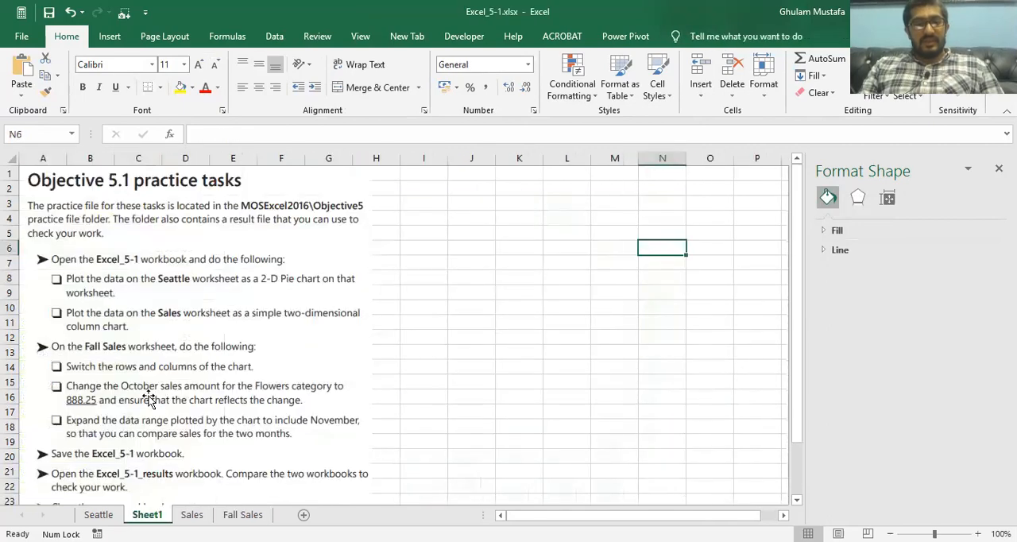
left_click(241, 515)
type("888.25")
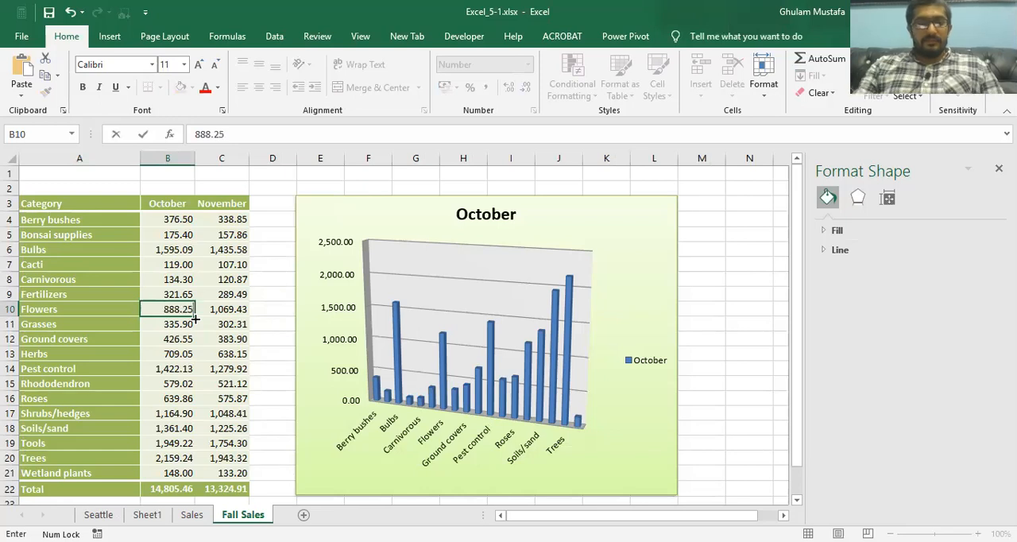
key("Return")
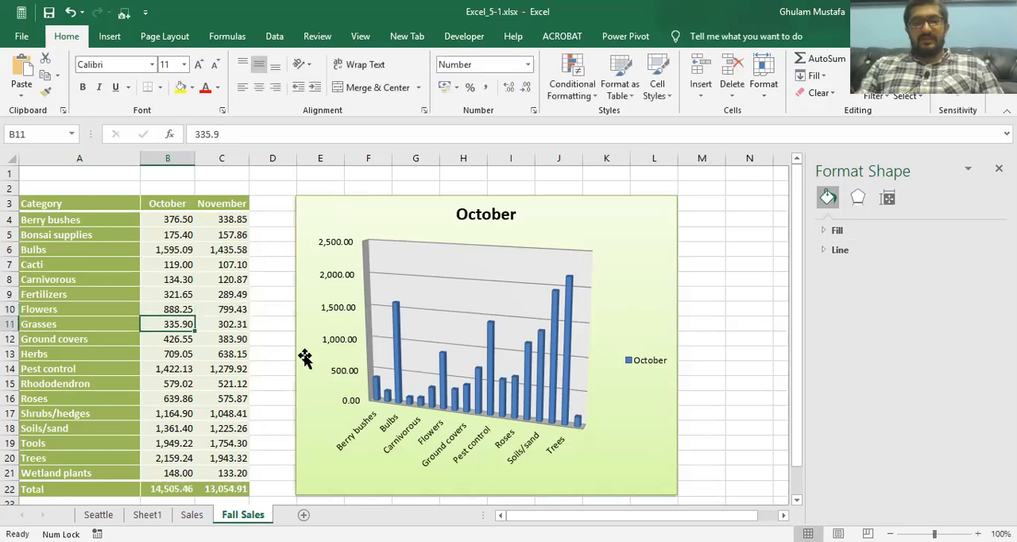
mouse_move(443, 371)
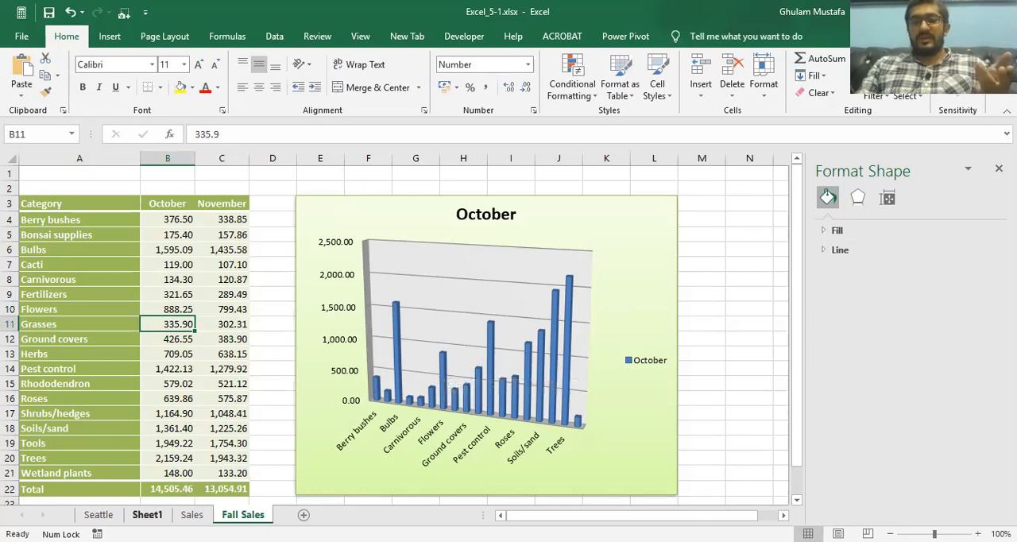
Step: Review the Sheet1 task on expanding the plotted data range to November, and examine the Sales and Fall Sales charts
left_click(147, 514)
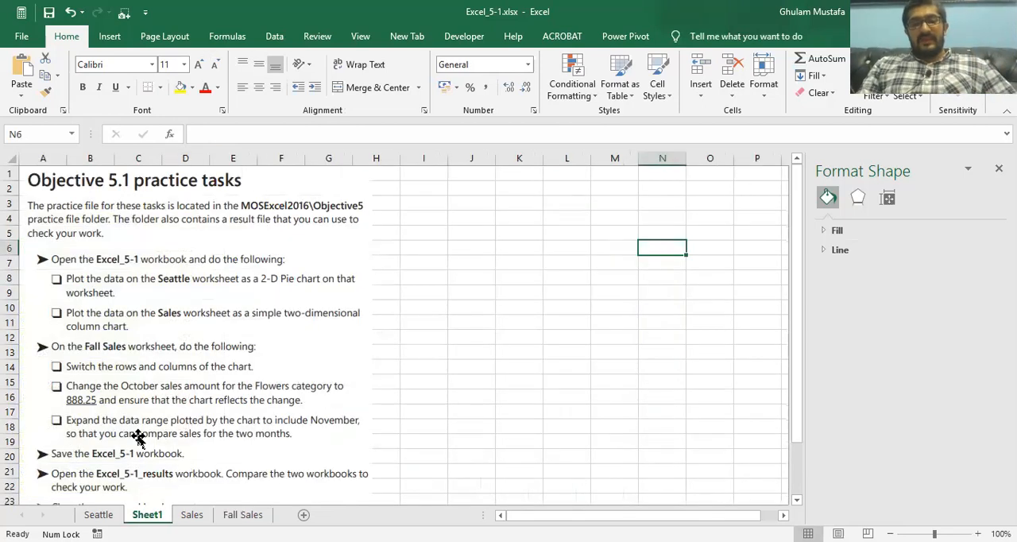
left_click(191, 515)
left_click(302, 345)
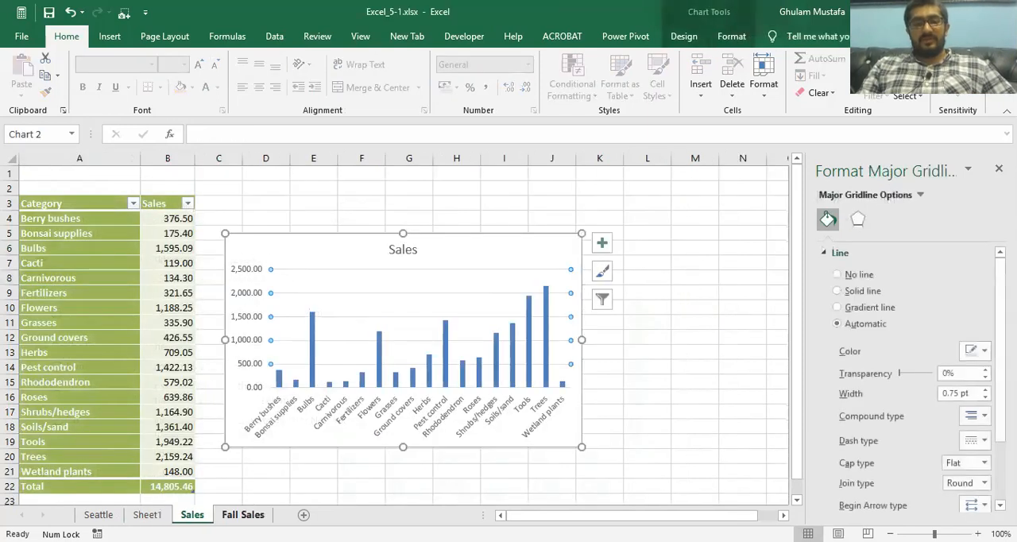
left_click(242, 514)
left_click(378, 246)
left_click(425, 291)
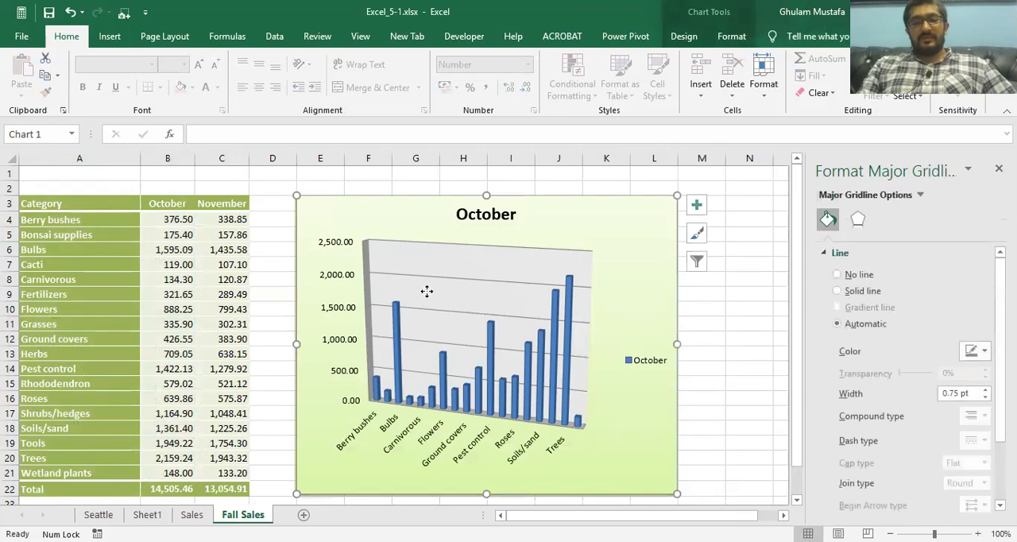
left_click(370, 231)
left_click(147, 515)
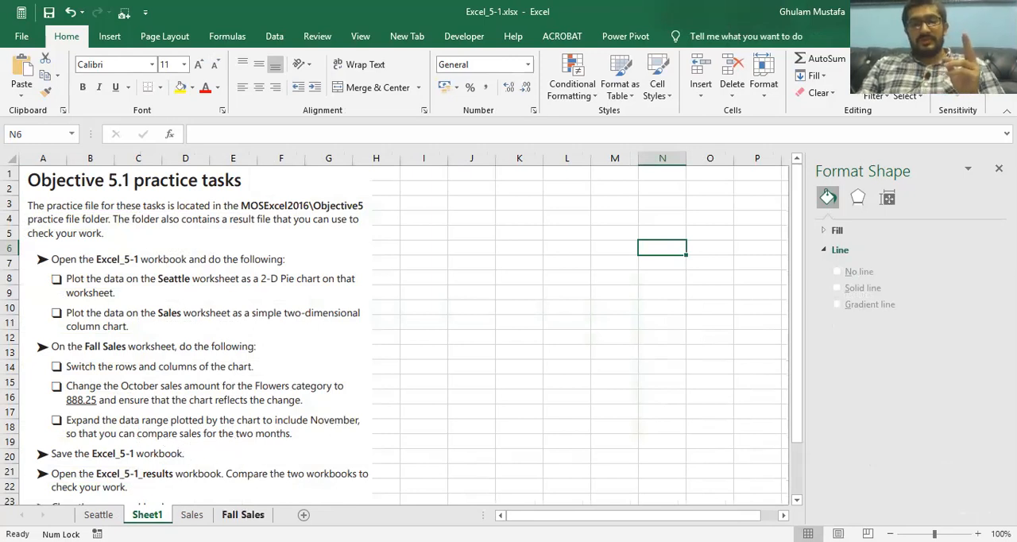
left_click(243, 515)
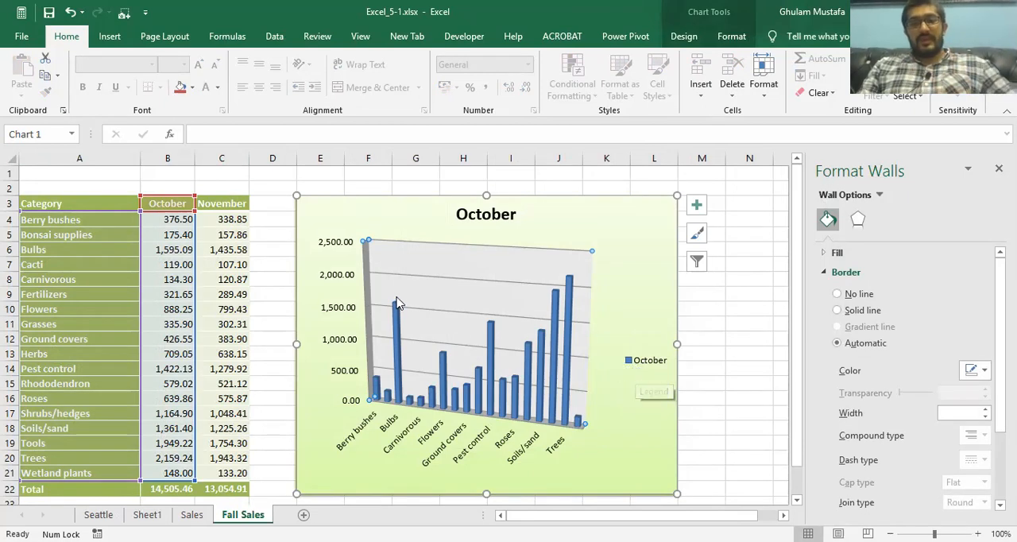
left_click(406, 209)
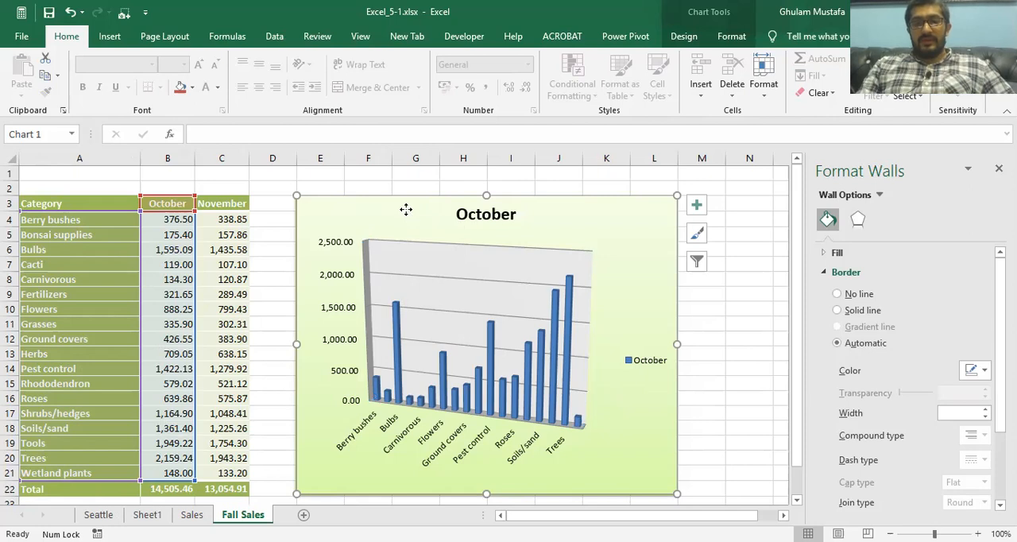
right_click(406, 209)
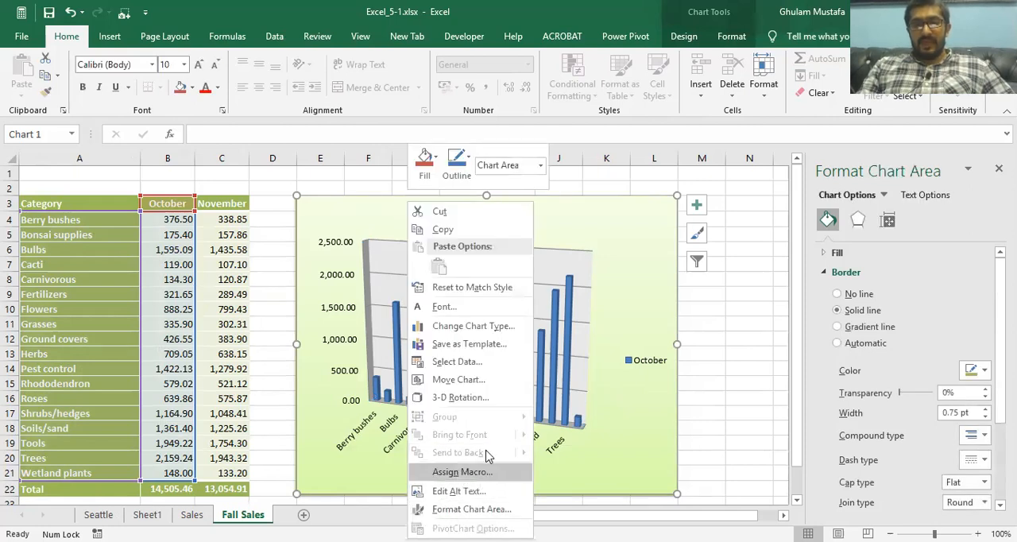
left_click(490, 368)
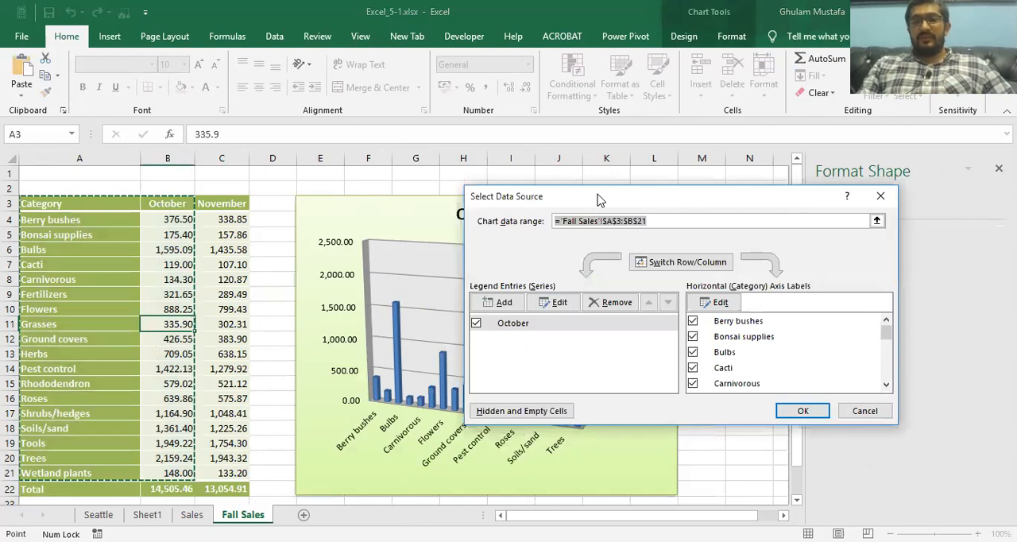
left_click_drag(600, 200, 639, 221)
left_click(904, 435)
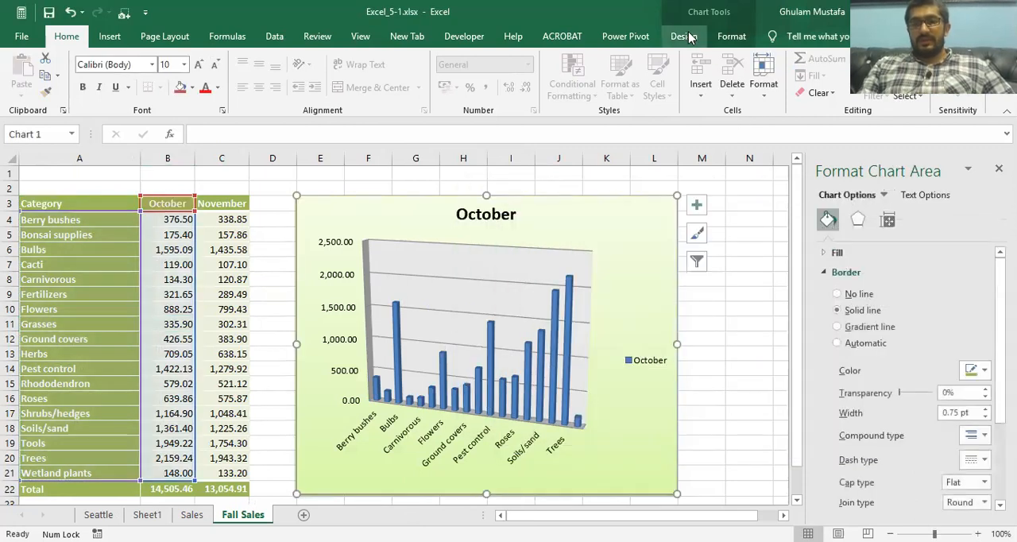
Step: Add a November series to the Fall Sales chart, with cell C3 as its name and C4:C21 as its values
left_click(684, 37)
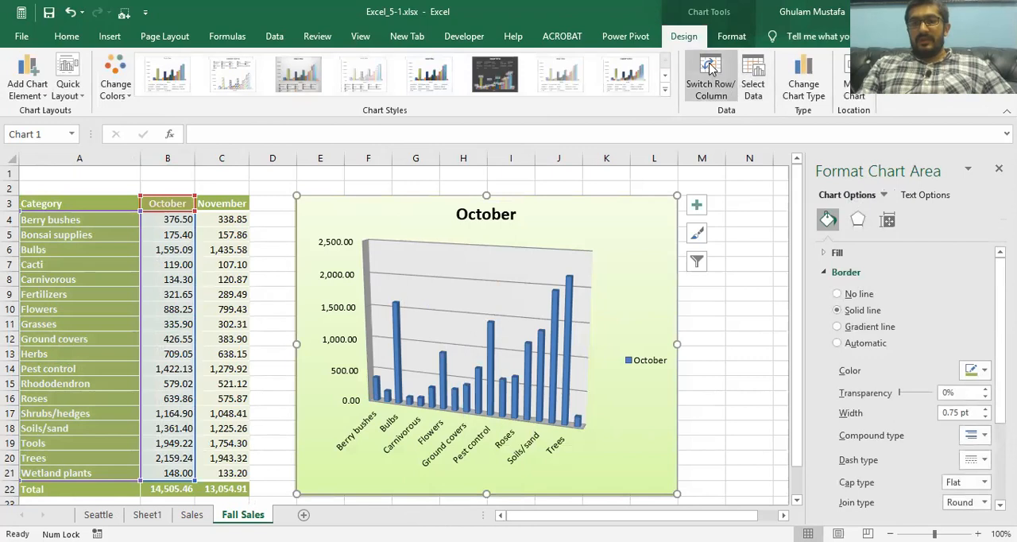
left_click(750, 79)
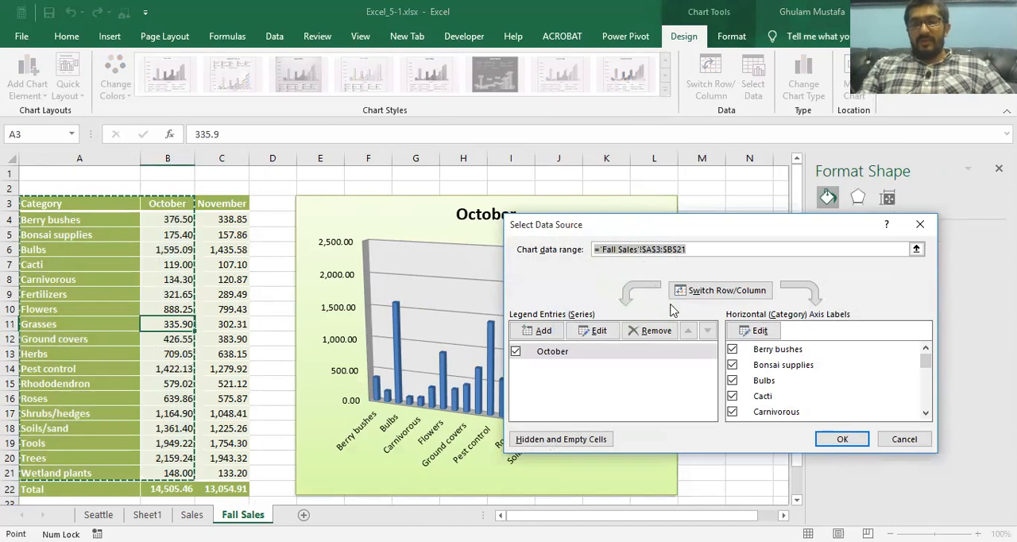
left_click(538, 330)
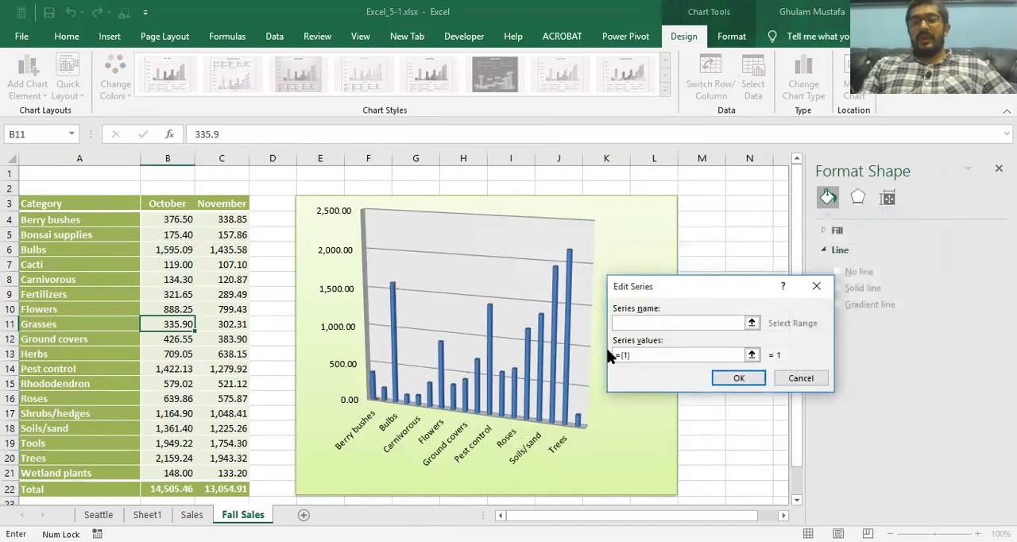
left_click(227, 204)
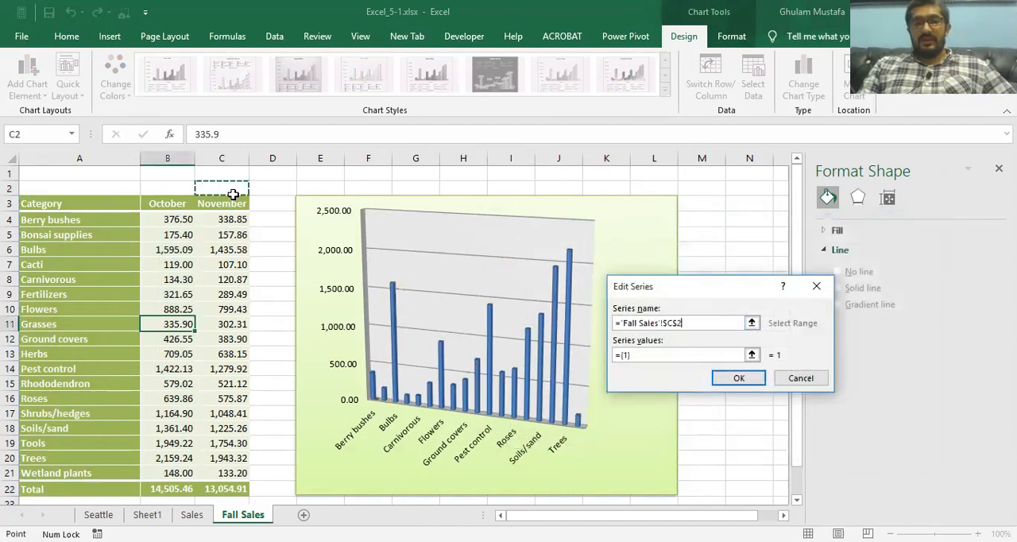
left_click(631, 354)
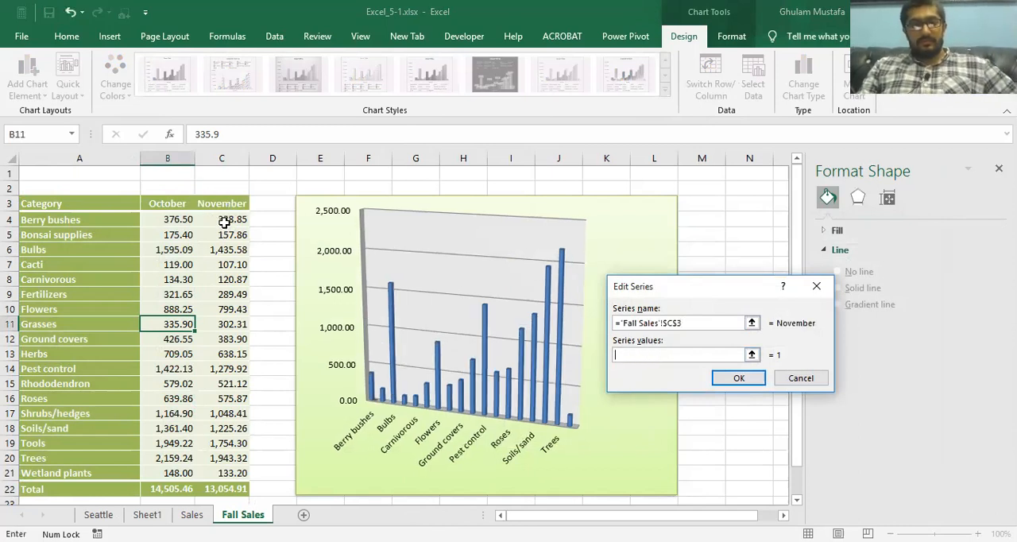
left_click_drag(224, 224, 226, 473)
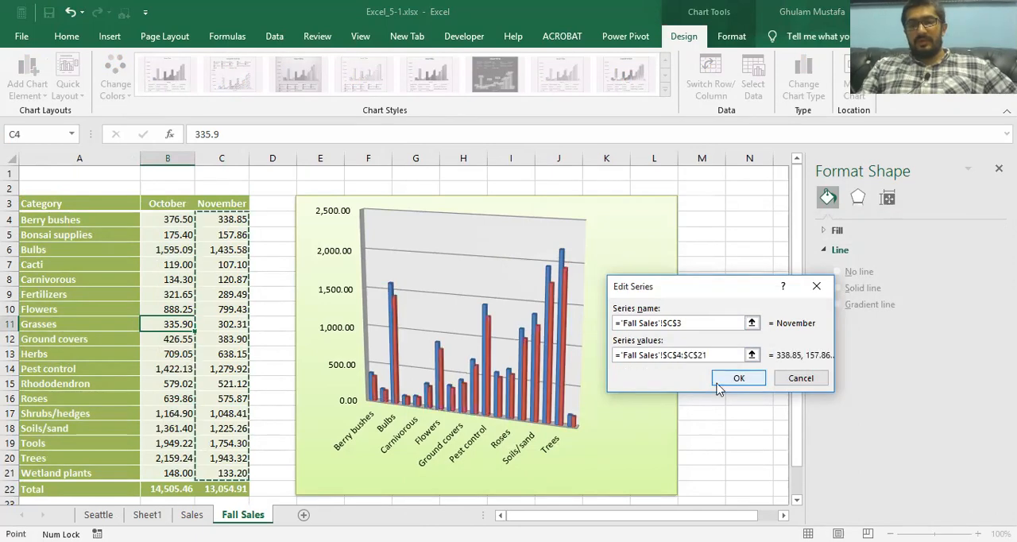
left_click(737, 378)
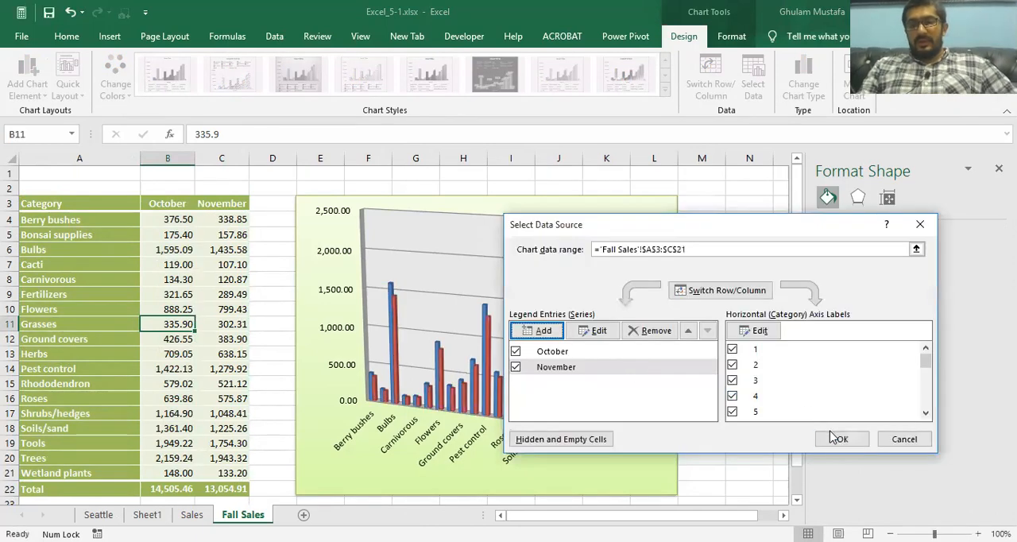
left_click(829, 441)
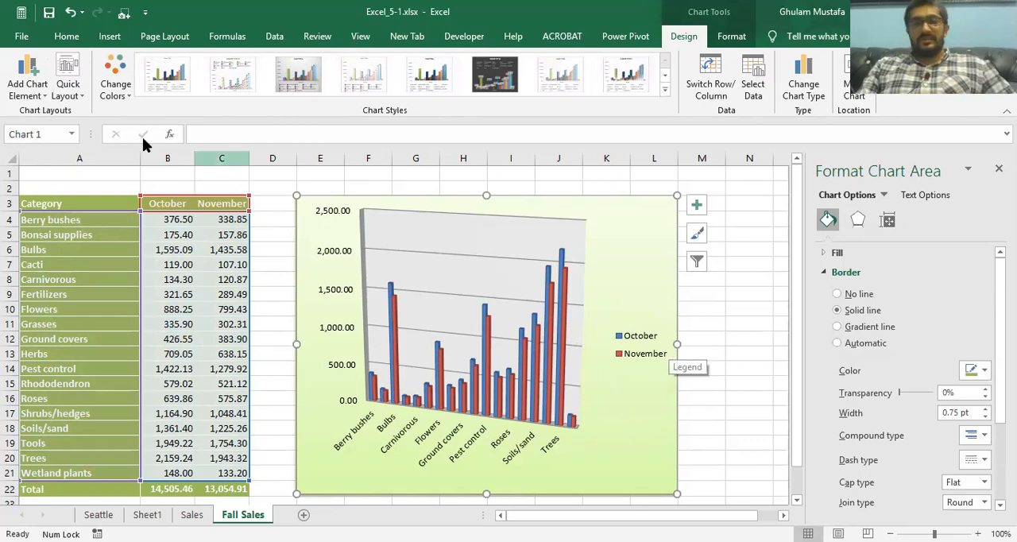
Step: Undo the addition of the November series and the change to the October Flowers amount
left_click(70, 13)
left_click(70, 13)
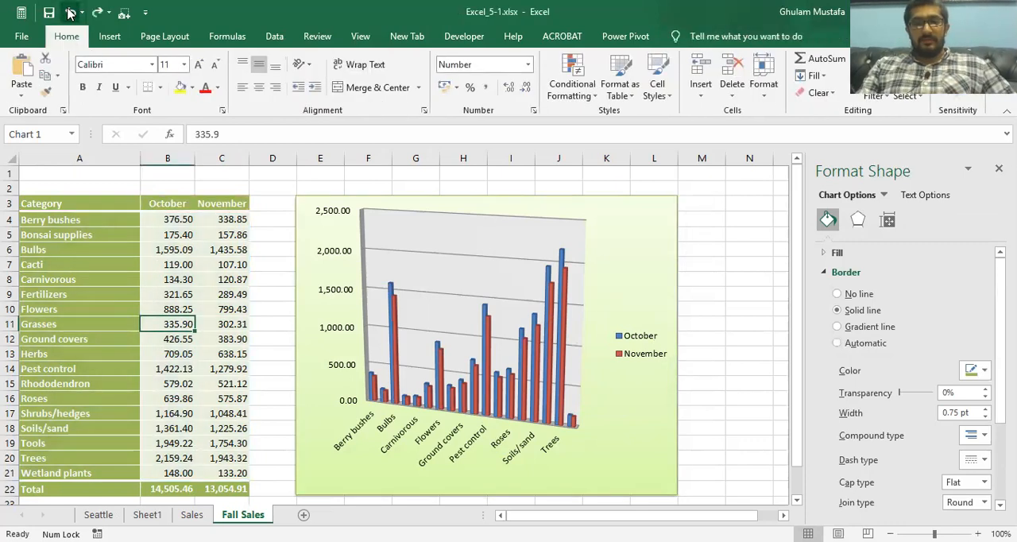
left_click(70, 13)
left_click(70, 13)
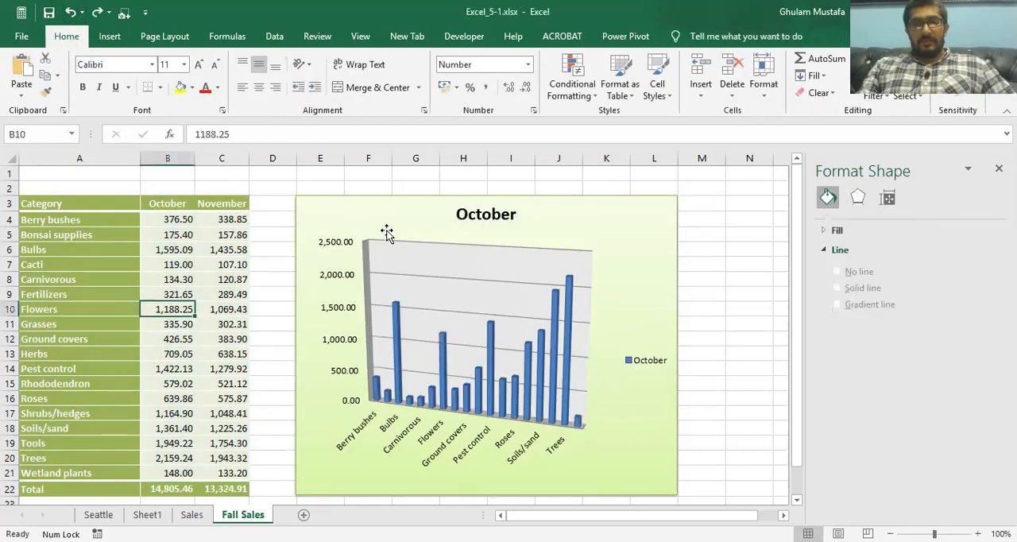
Step: Enter 888.25 again as the October amount for Flowers in cell B10
type("88")
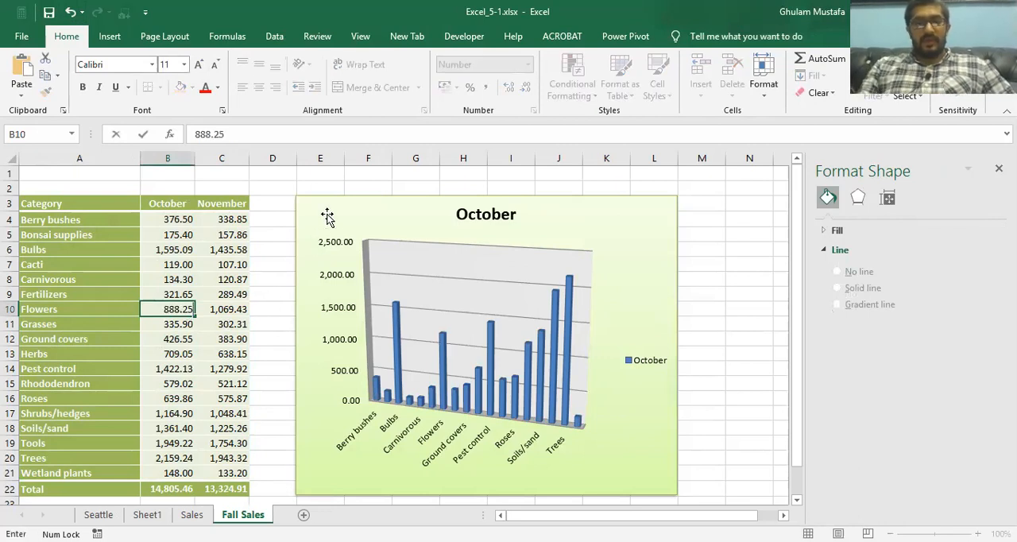
left_click(321, 256)
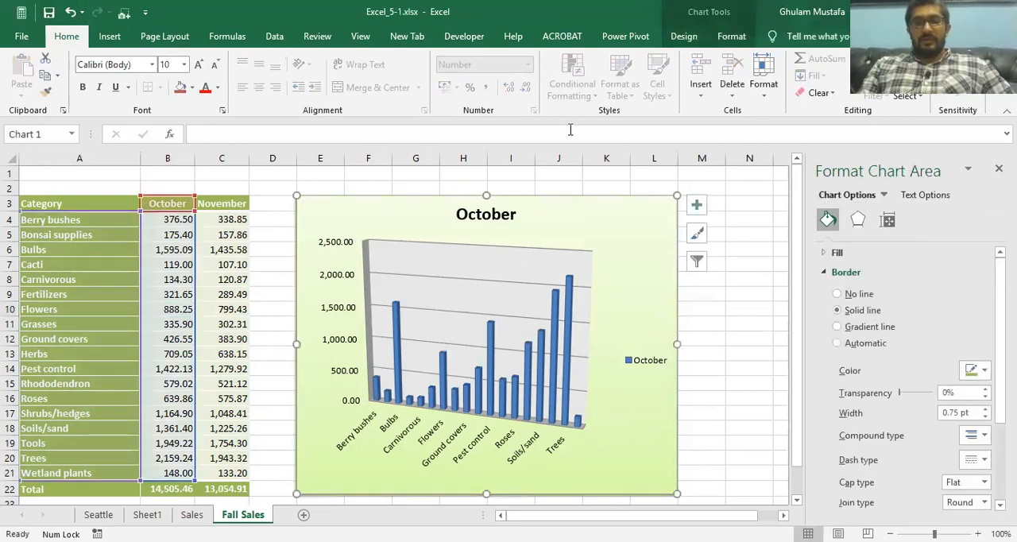
Step: Extend the Fall Sales chart's data range to $A$3:$C$21 by changing its end column from B to C
left_click(683, 36)
left_click(751, 76)
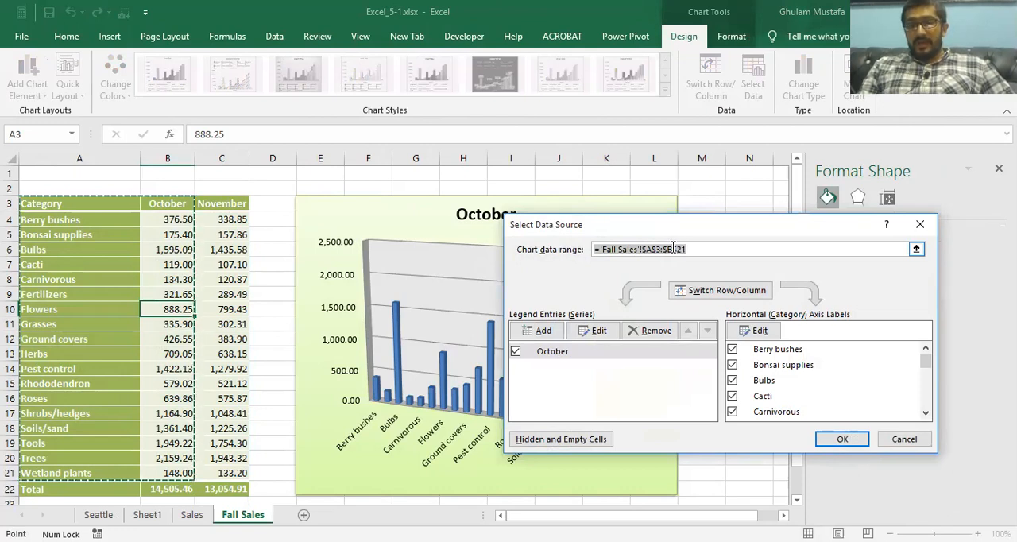
left_click(675, 249)
key("BackSpace")
key("Caps_Lock")
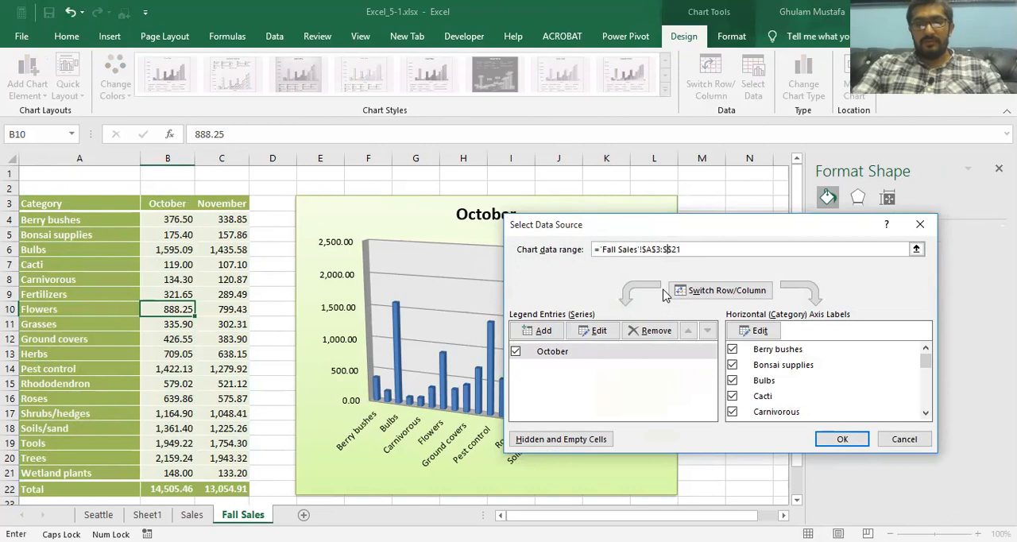
type("C")
key("Caps_Lock")
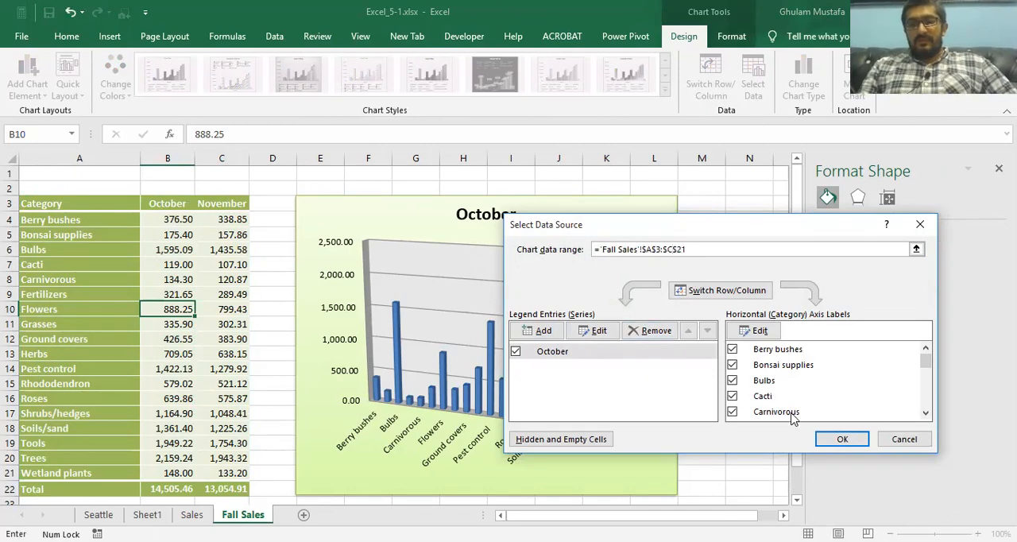
left_click(842, 439)
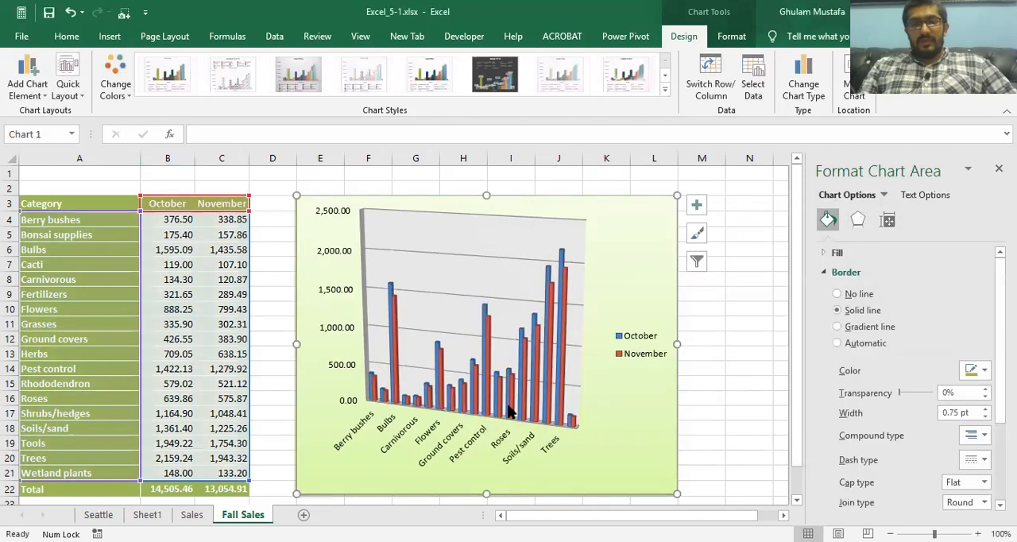
Step: Remove the November series from the Fall Sales chart's data source
left_click(753, 79)
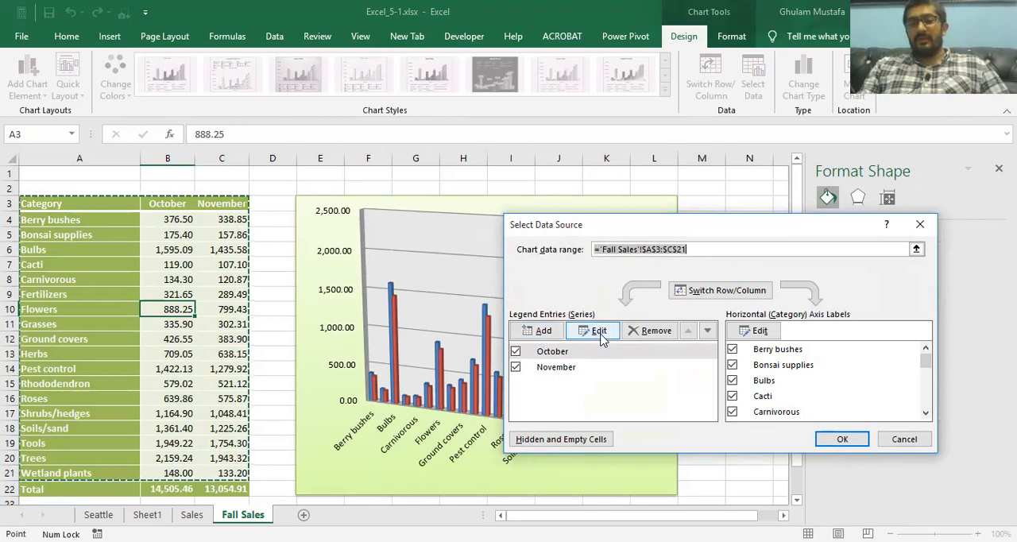
left_click(562, 367)
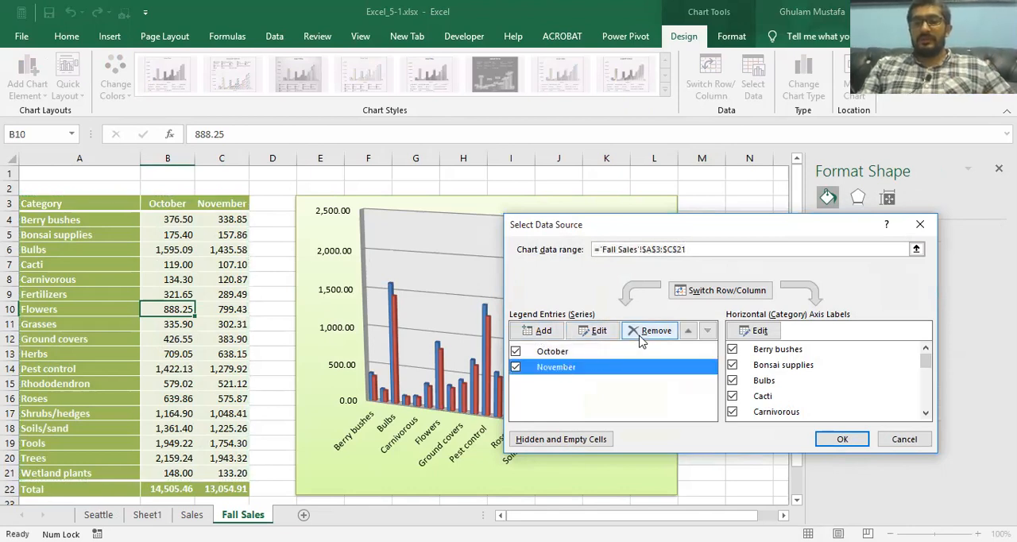
left_click(642, 337)
left_click(826, 438)
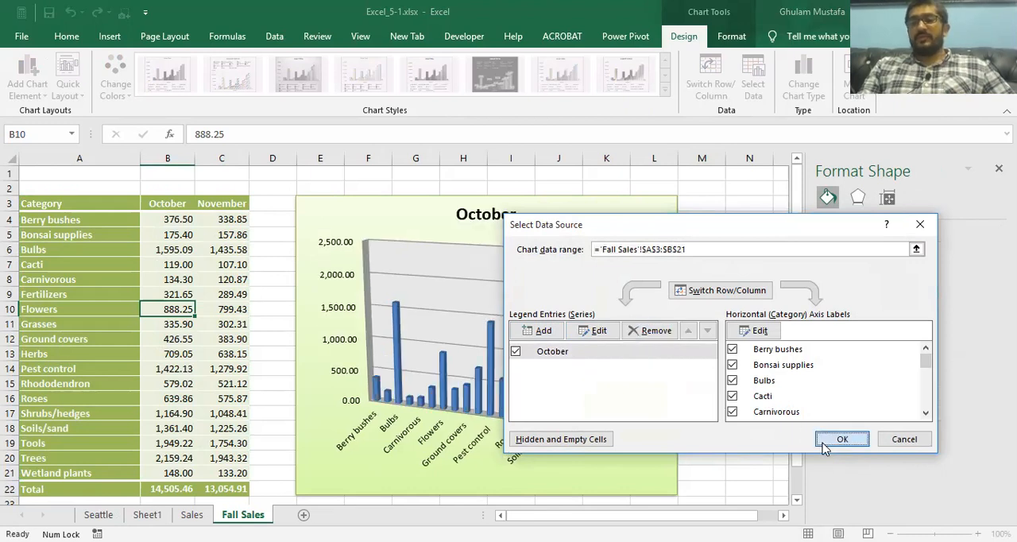
Step: Add a November series to the Fall Sales chart, taking its name from C3 and its values from C4:C21
left_click(752, 79)
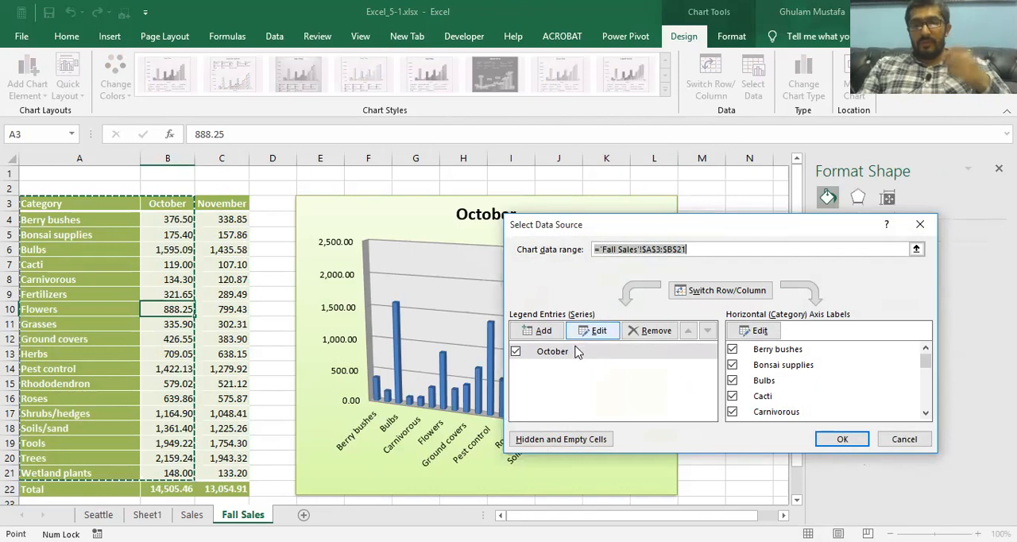
left_click(543, 331)
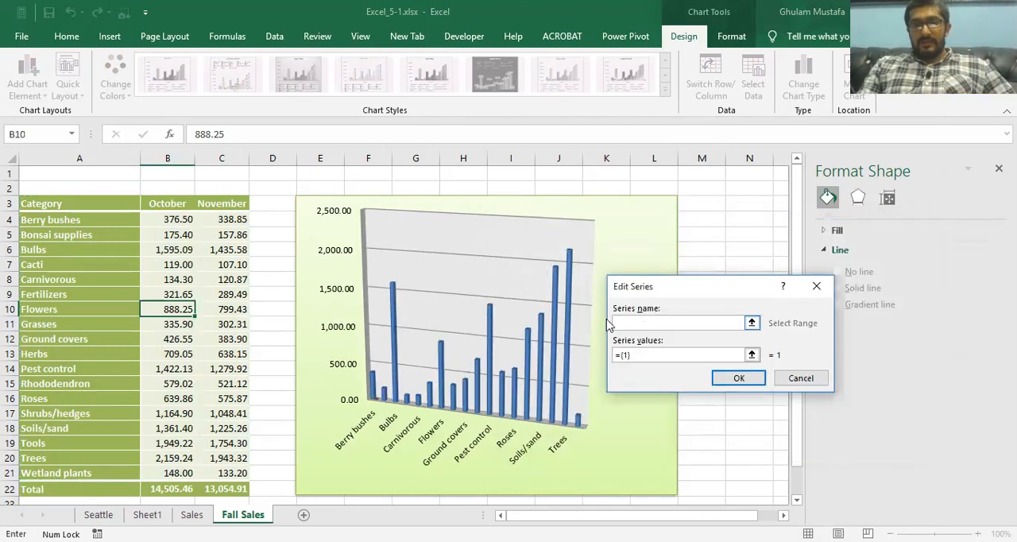
left_click(225, 203)
left_click(653, 356)
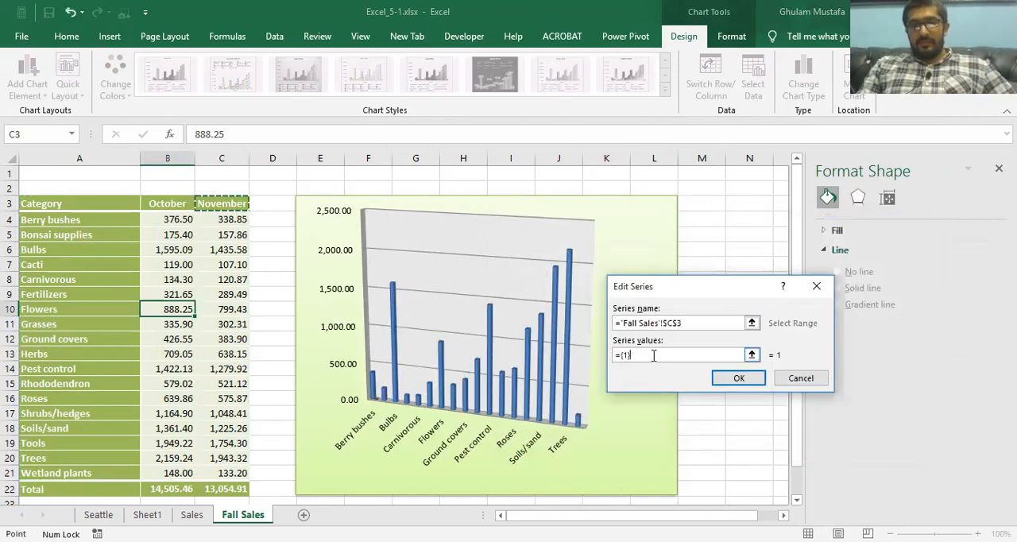
key("BackSpace")
key("BackSpace")
key("BackSpace")
key("BackSpace")
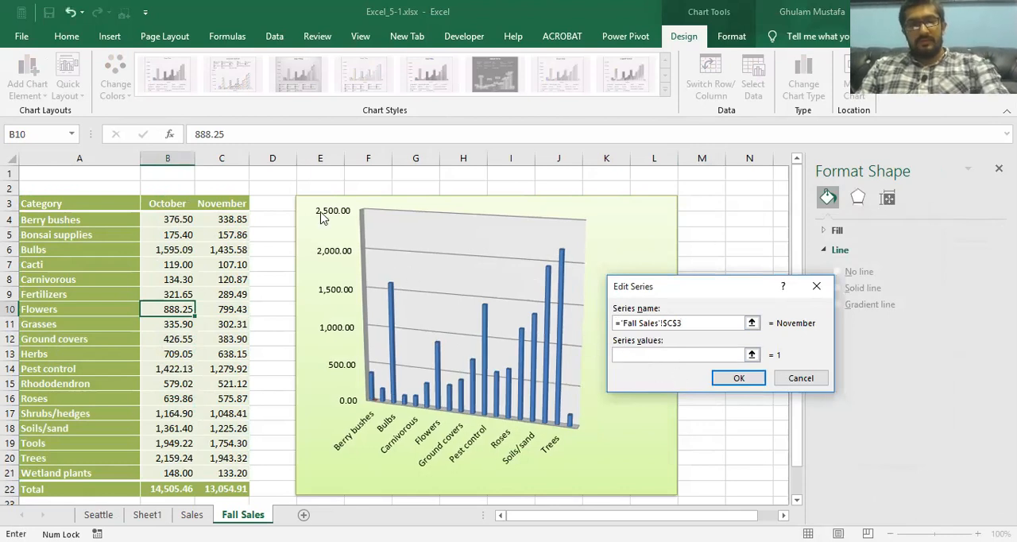
left_click(234, 220)
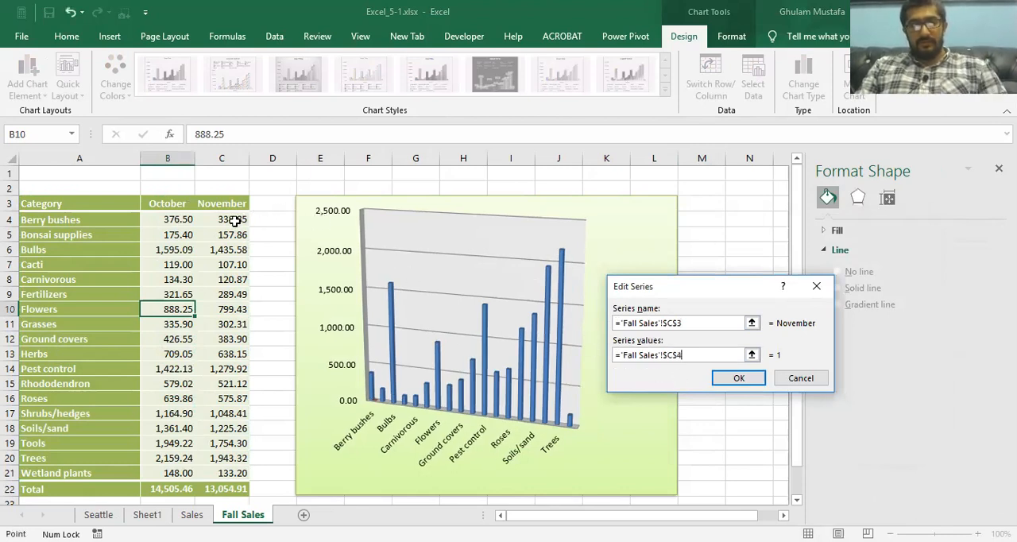
left_click(747, 380)
left_click(831, 441)
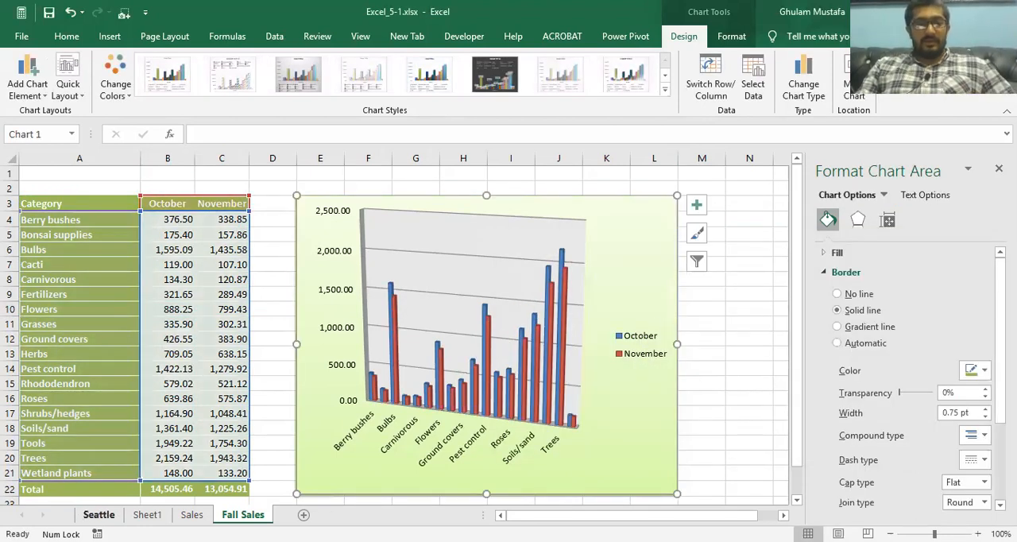
Step: Review the Objective 5.1 practice tasks on Sheet1 and return to the Fall Sales worksheet
left_click(99, 514)
left_click(148, 514)
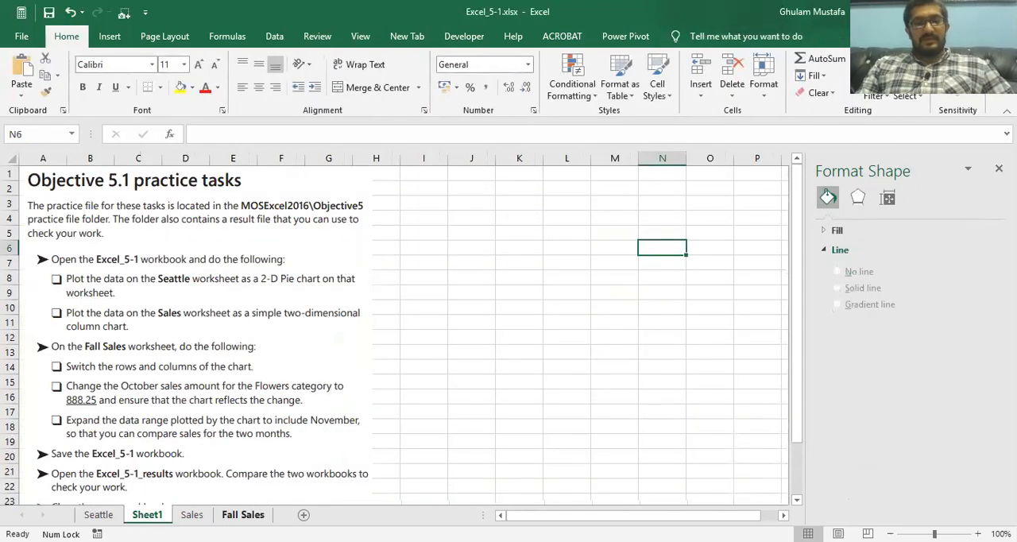
left_click(243, 514)
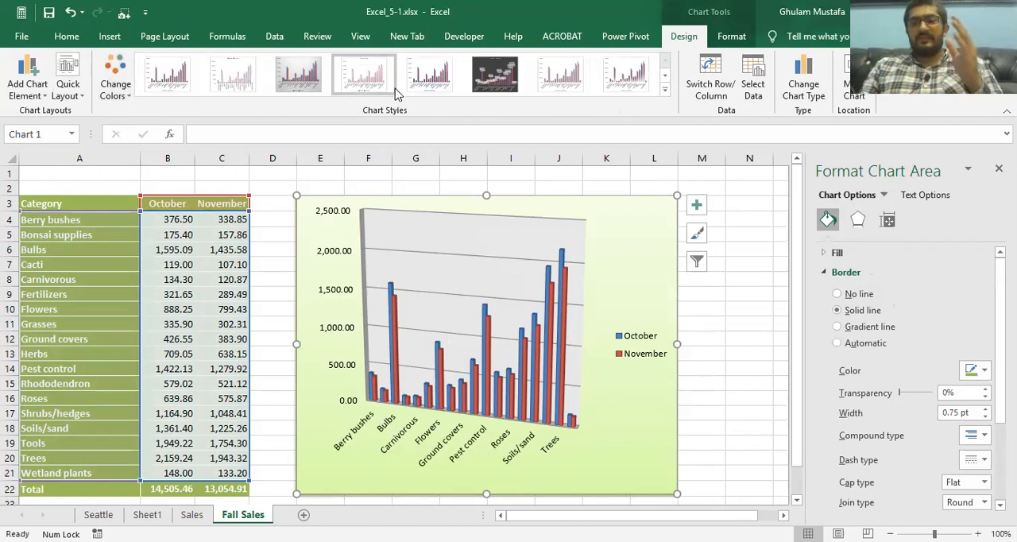
Step: View the available chart types for the column chart on the Sales worksheet without applying one
left_click(588, 80)
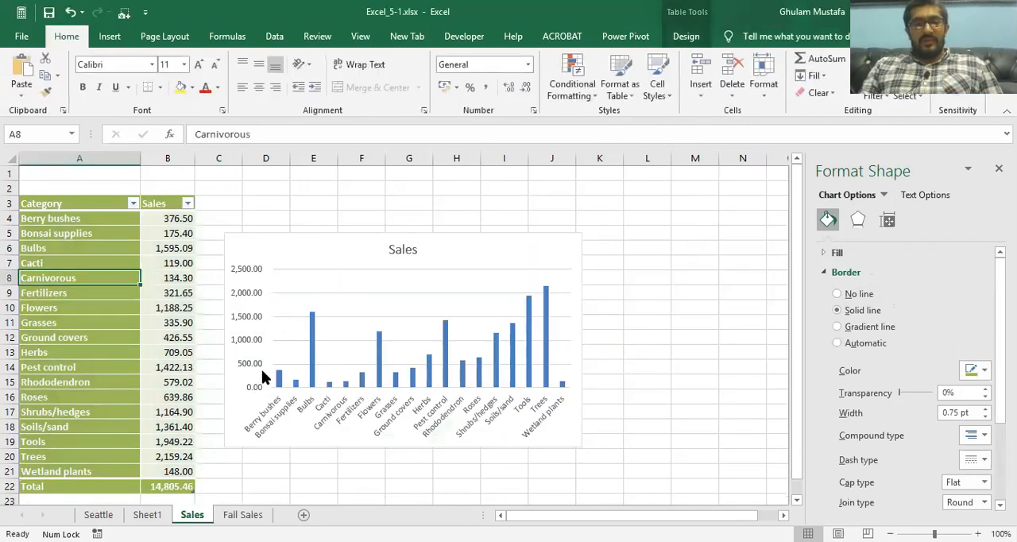
left_click(320, 258)
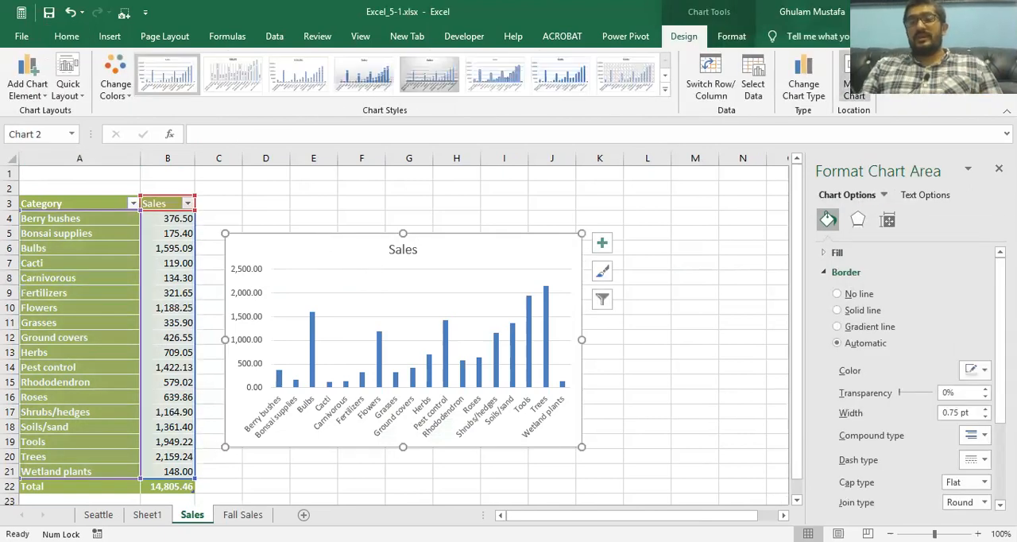
left_click(803, 79)
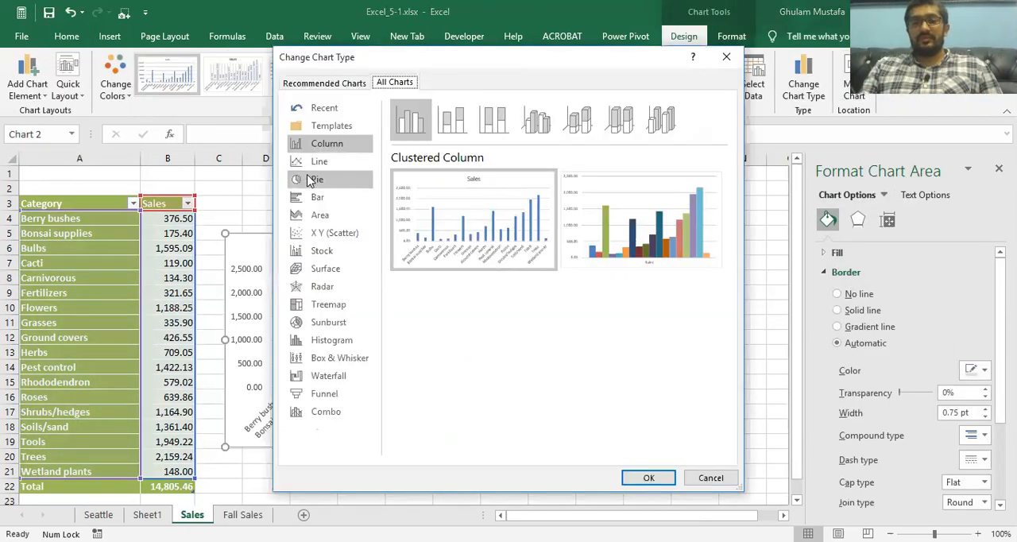
left_click(702, 481)
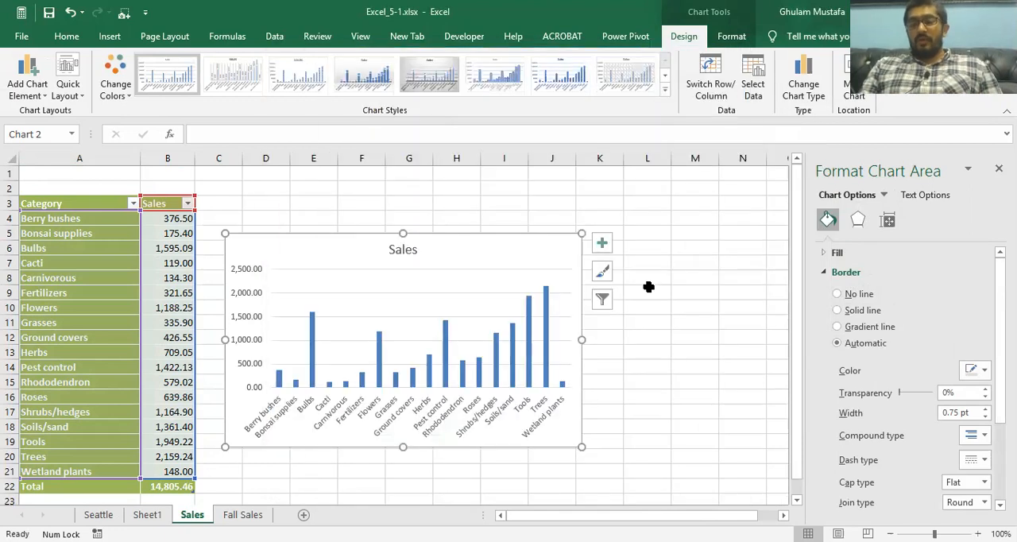